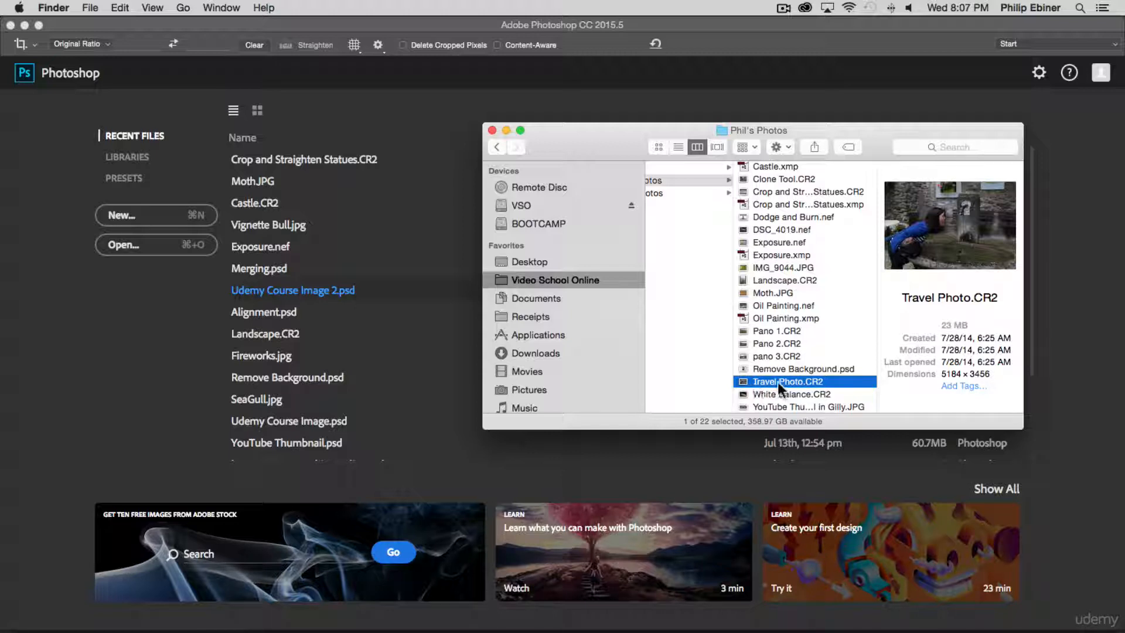
Step: Open Travel Photo.CR2 for raw editing and set the crop aspect ratio to Normal
double_click(818, 380)
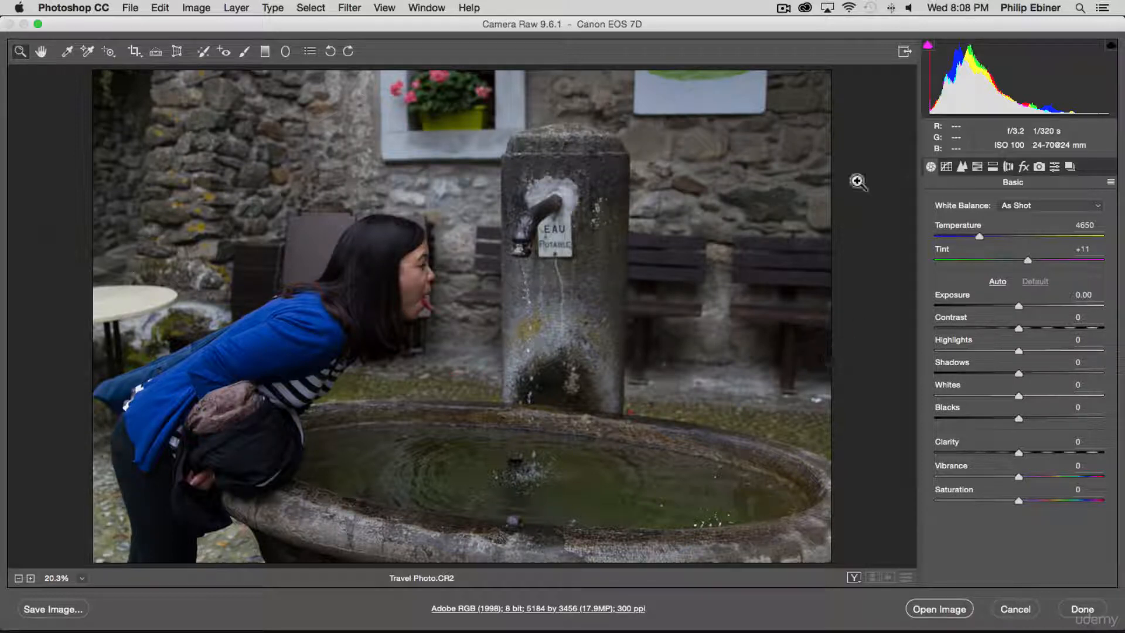
left_click(135, 53)
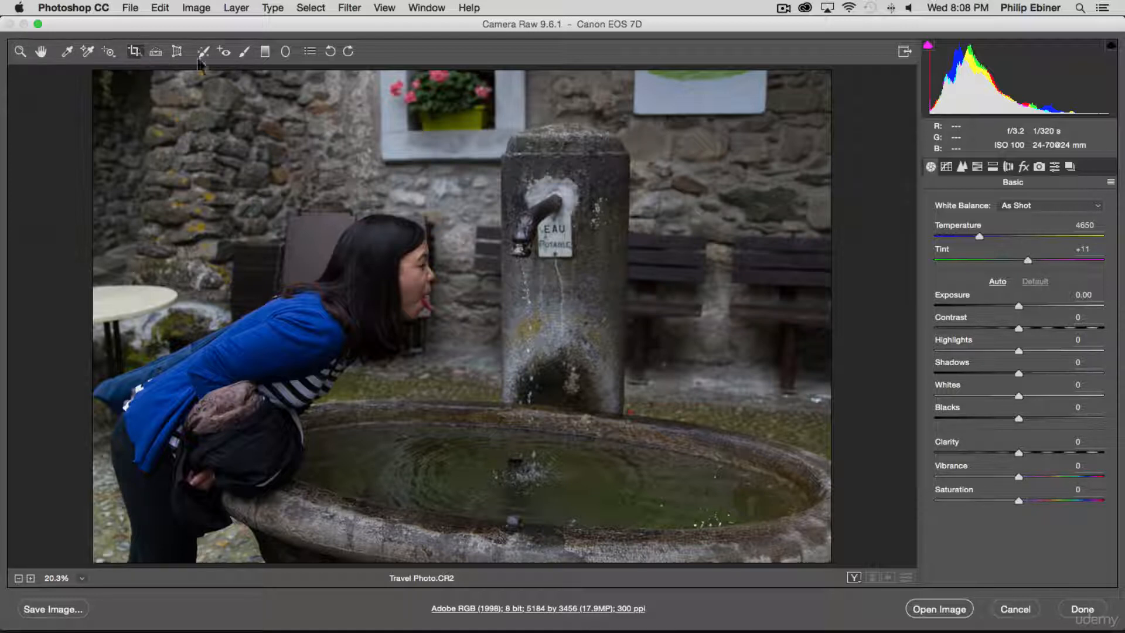
left_click(136, 50)
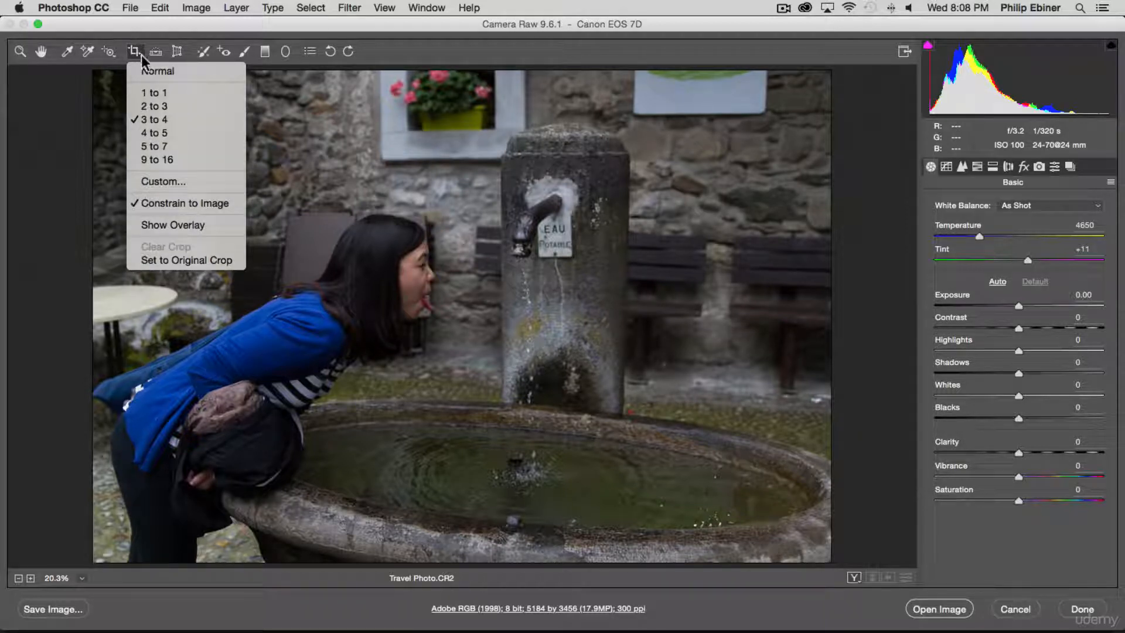
left_click(155, 71)
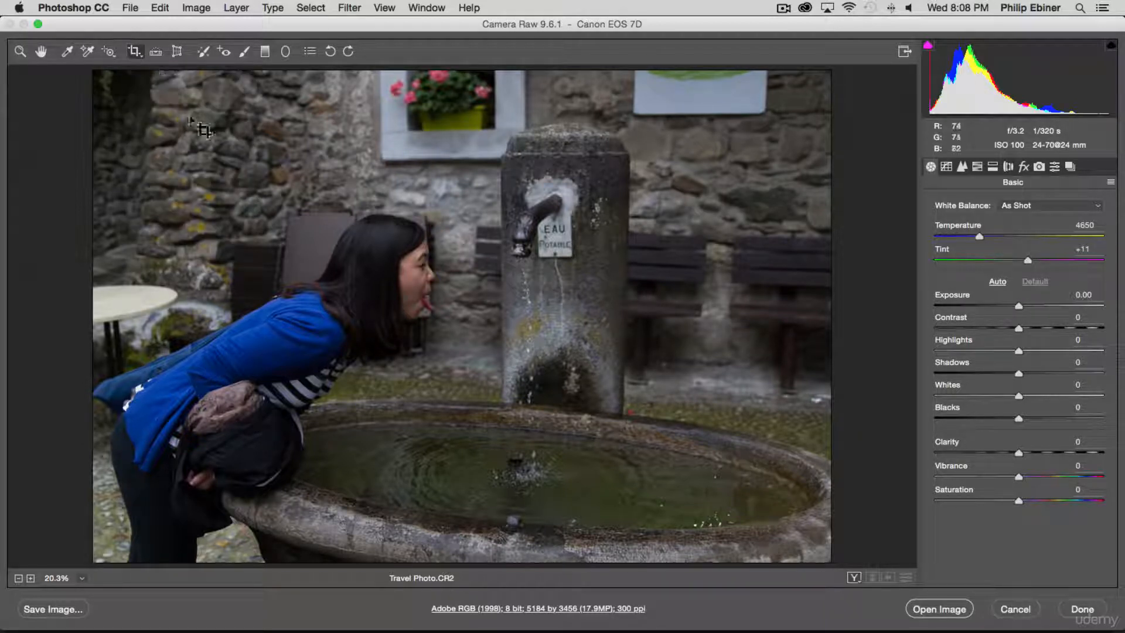
Step: Crop the photo to 4660 by 3107 pixels around the woman and the fountain, trimming all four edges
left_click_drag(97, 73, 831, 562)
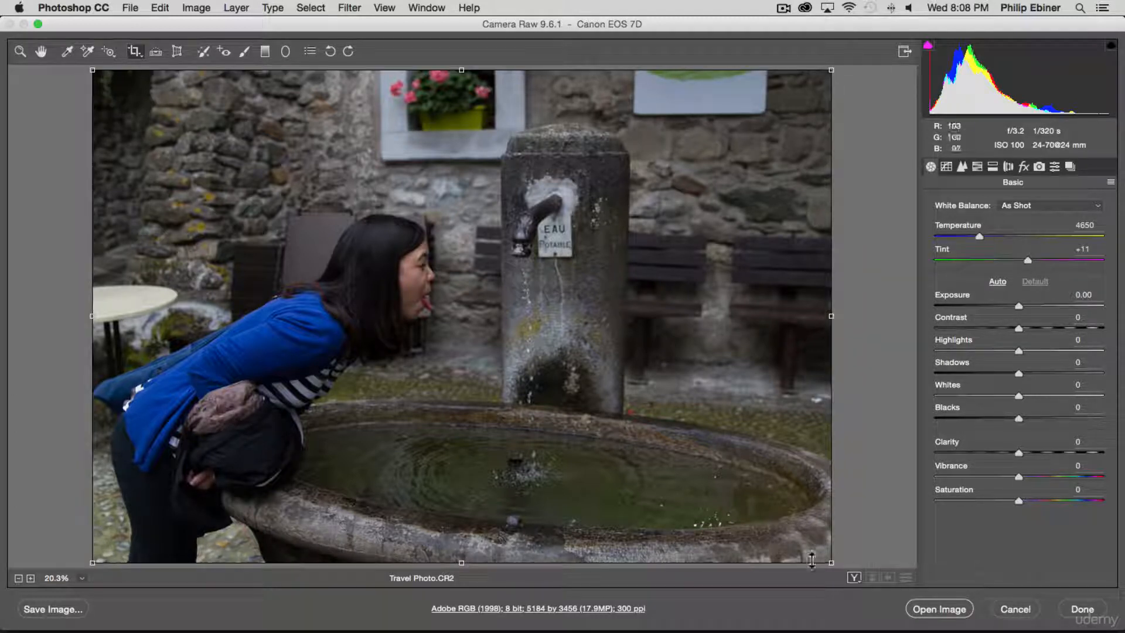
left_click_drag(830, 561, 779, 537)
left_click_drag(364, 161, 417, 196)
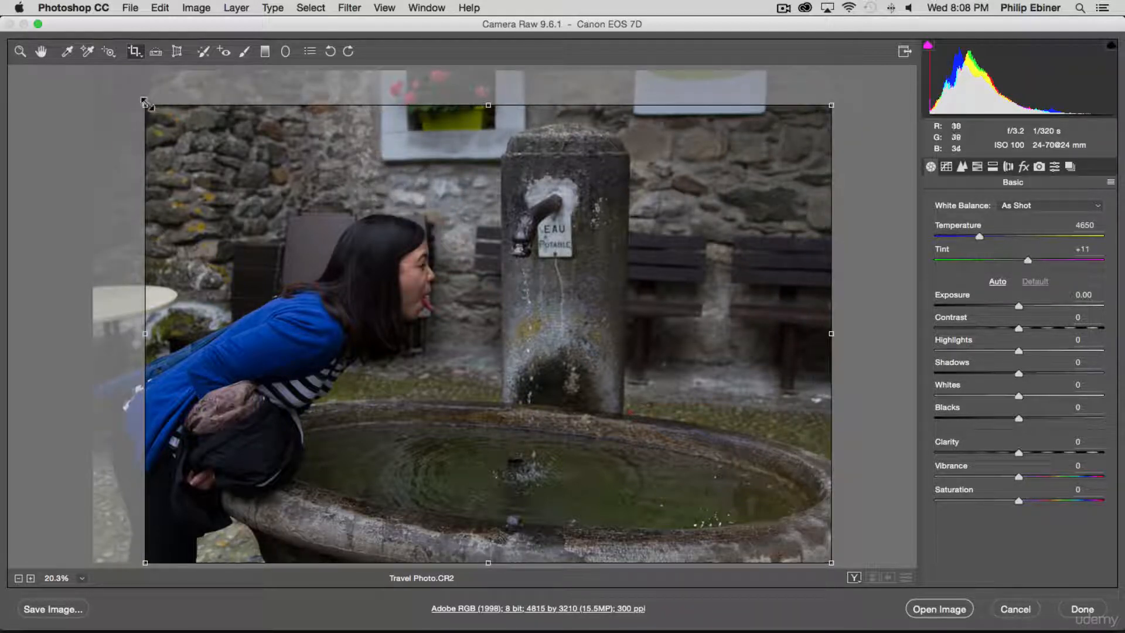
left_click_drag(146, 104, 168, 119)
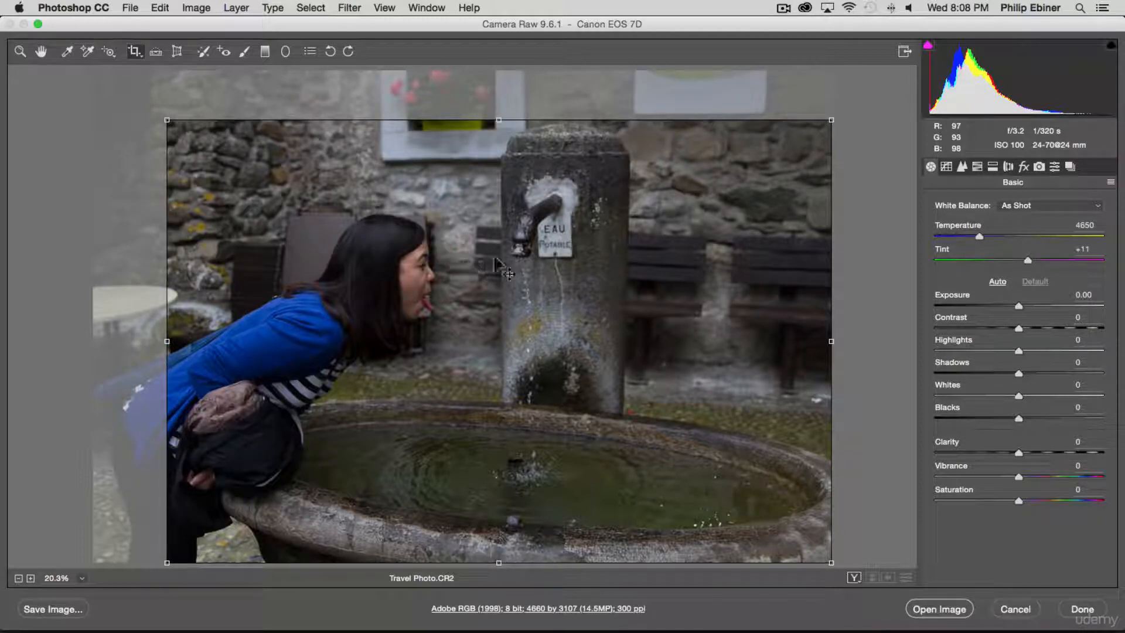
left_click_drag(466, 241, 453, 214)
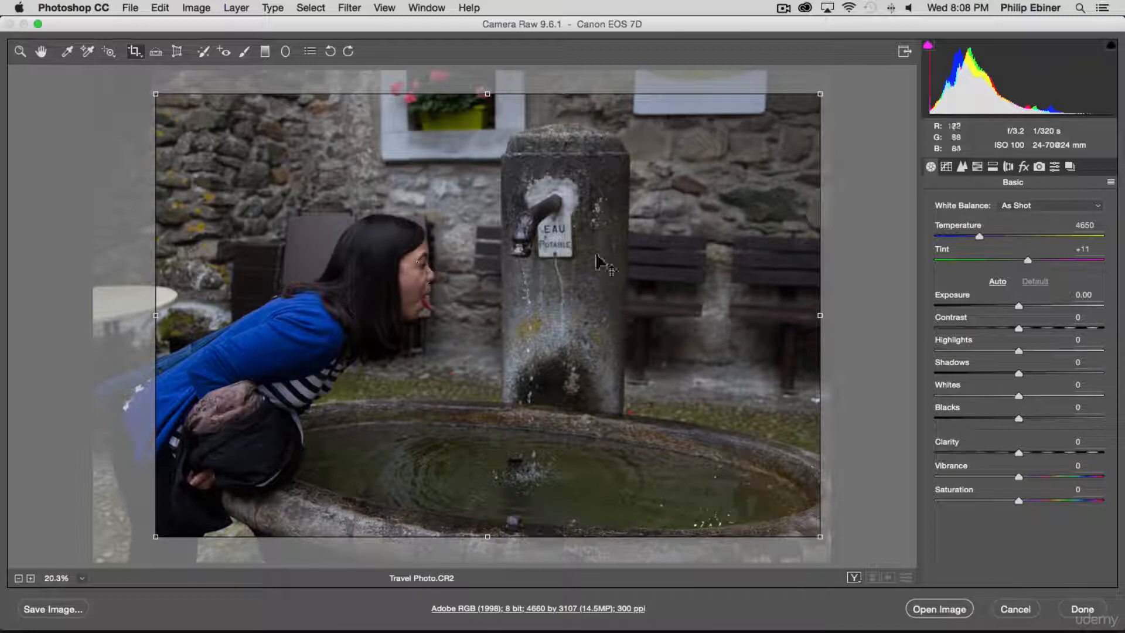
mouse_move(639, 253)
left_mouse_down()
mouse_move(640, 238)
mouse_move(650, 259)
mouse_move(643, 251)
left_mouse_up()
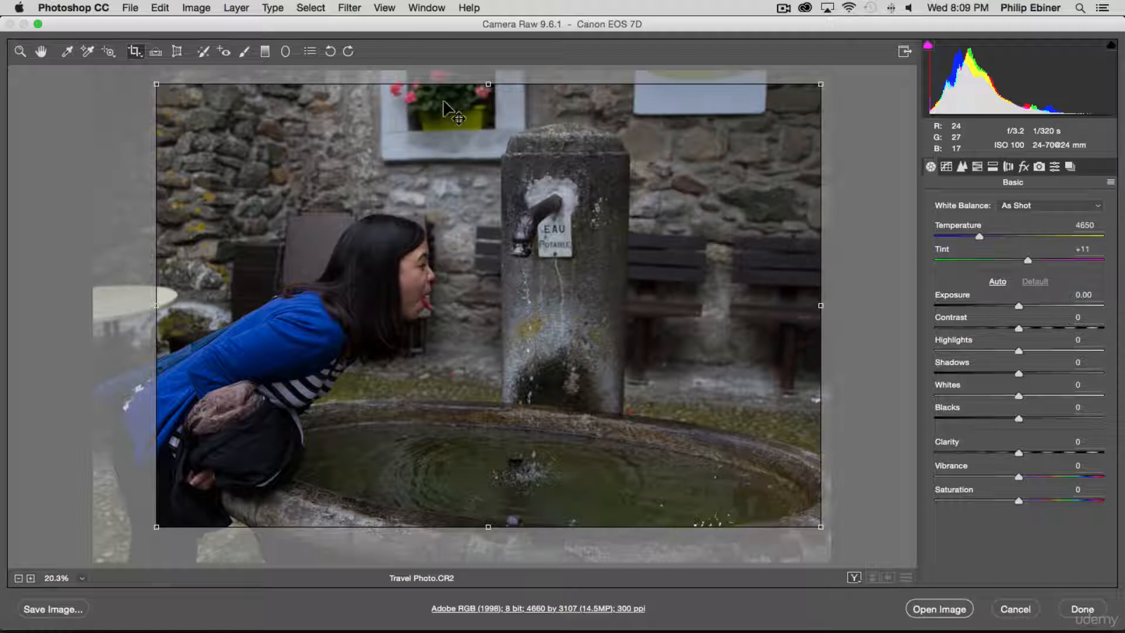
key("z")
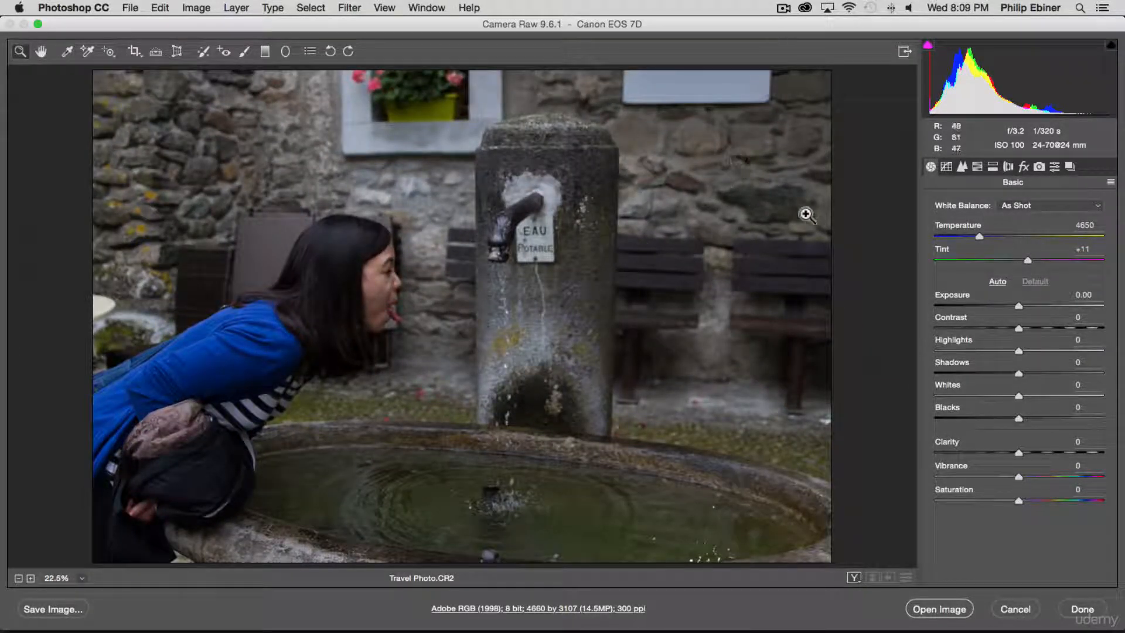
Step: Tighten the crop to 4032 by 2688 pixels, cutting away most of the basin and framing the woman and fountain pillar
left_click(133, 53)
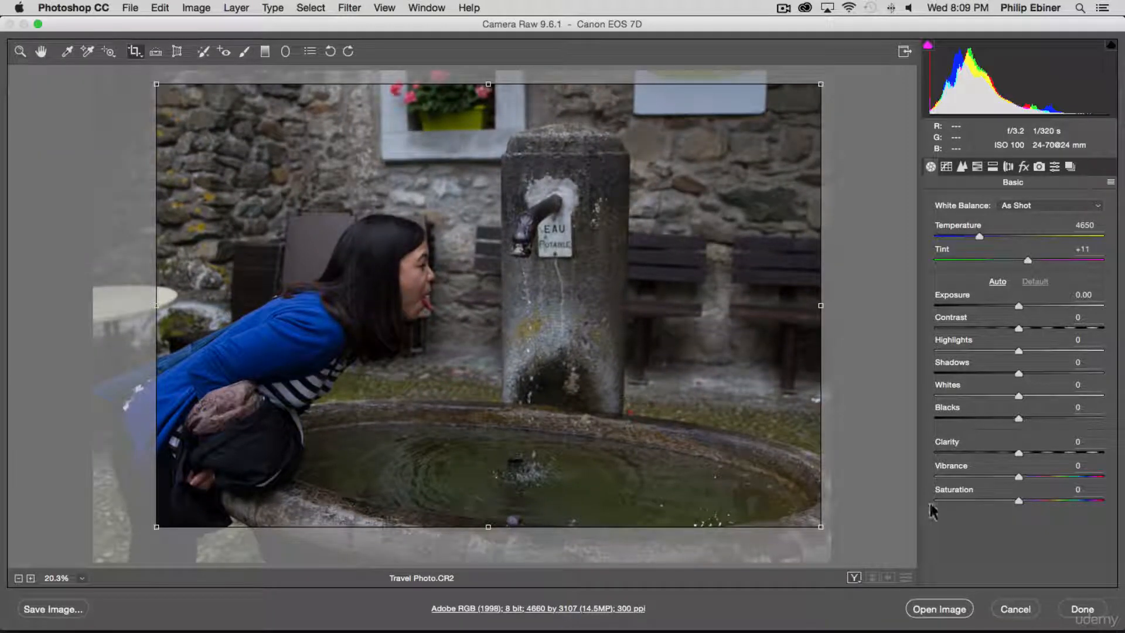
left_click_drag(817, 526, 728, 488)
left_click_drag(590, 414, 664, 353)
key("z")
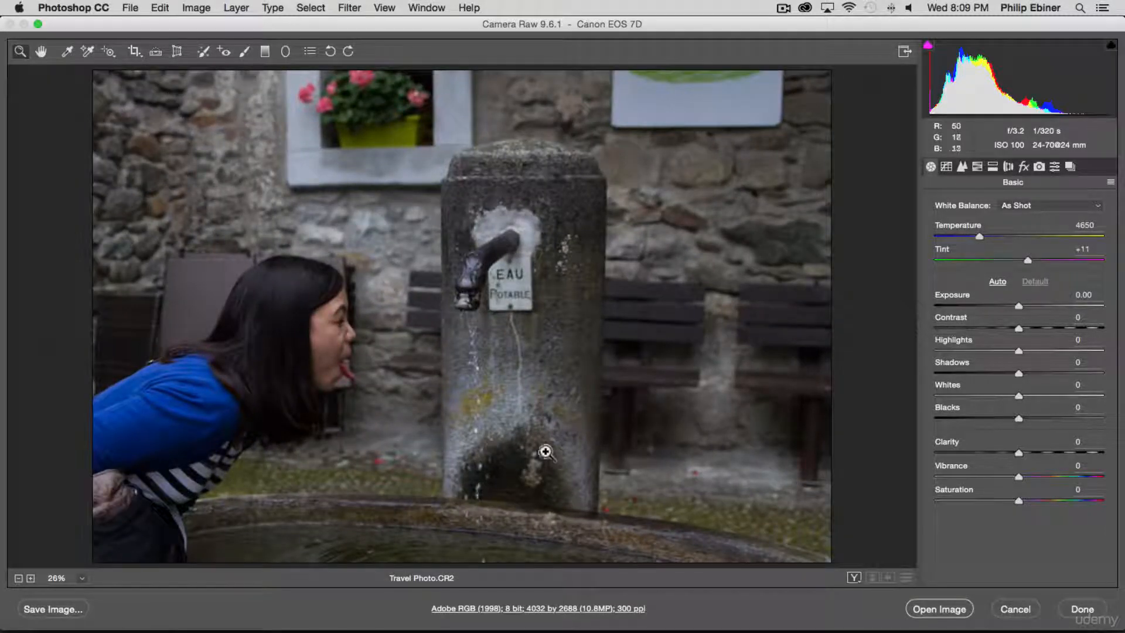
Step: Brighten the photo with Exposure +0.40, Shadows +18, Whites +27 and Blacks +42
mouse_move(1006, 75)
left_click_drag(1013, 305, 1020, 303)
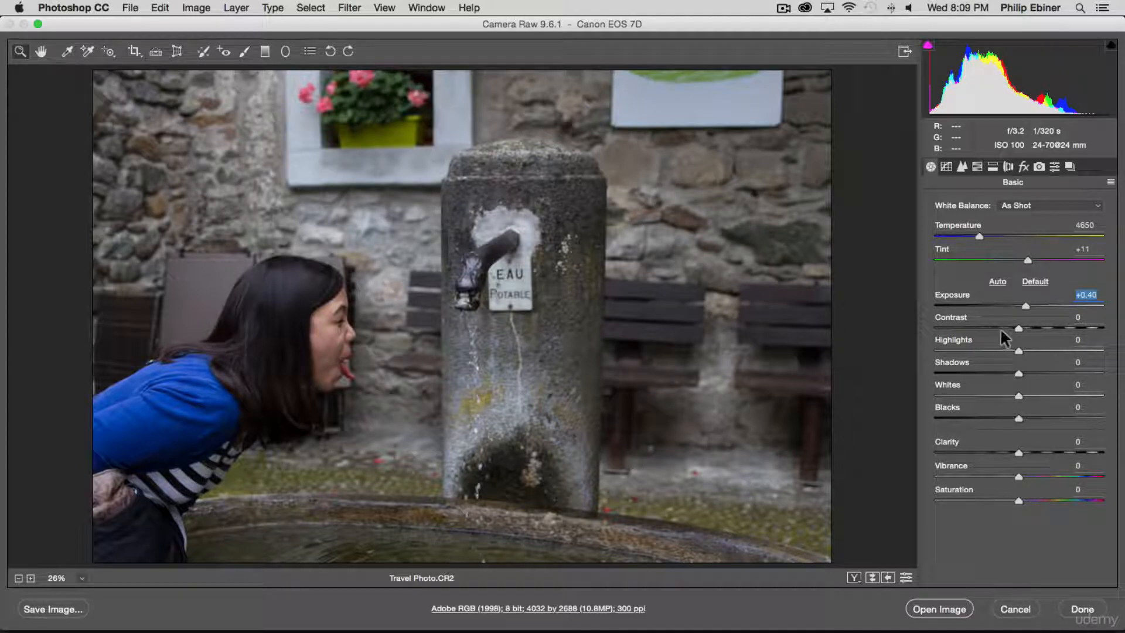
mouse_move(1017, 370)
left_mouse_down()
mouse_move(1058, 370)
mouse_move(1033, 370)
left_mouse_up()
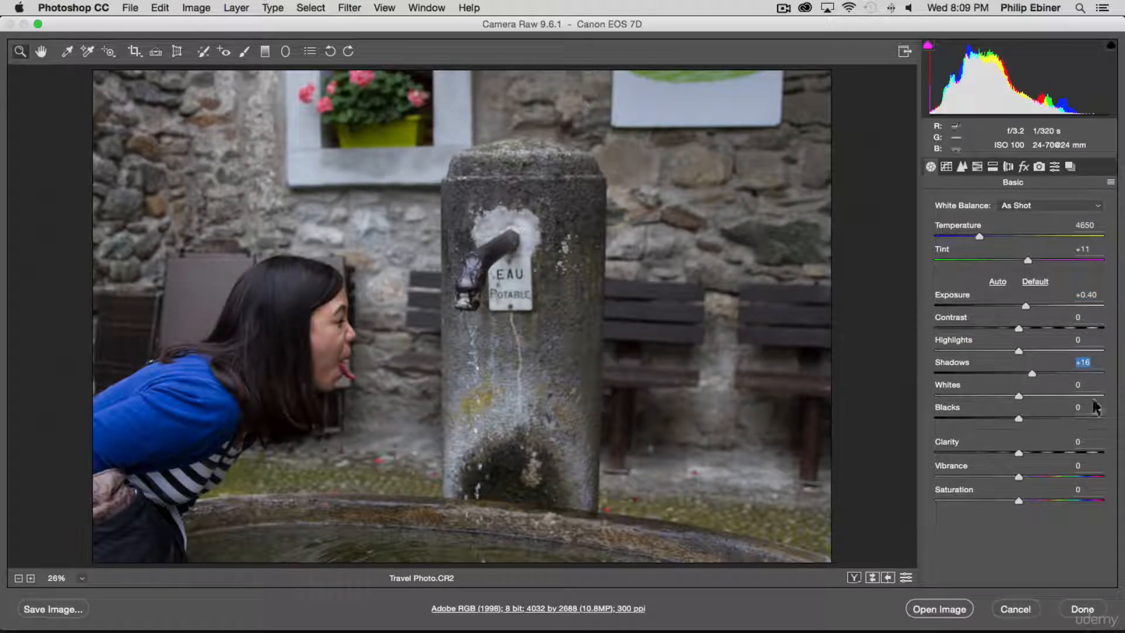
left_click_drag(1030, 370, 1034, 371)
left_click_drag(1019, 417, 1040, 395)
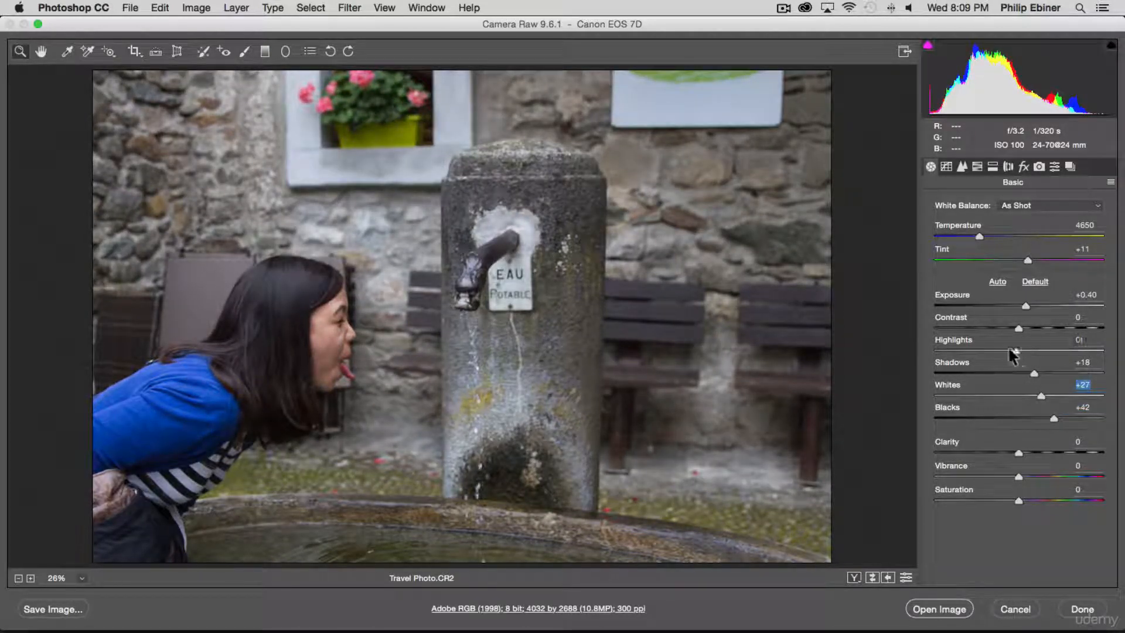
Step: Set Highlights to -24, Clarity to +5 and Vibrance to +10
mouse_move(1008, 350)
left_mouse_down()
mouse_move(976, 349)
mouse_move(1081, 350)
mouse_move(997, 351)
left_mouse_up()
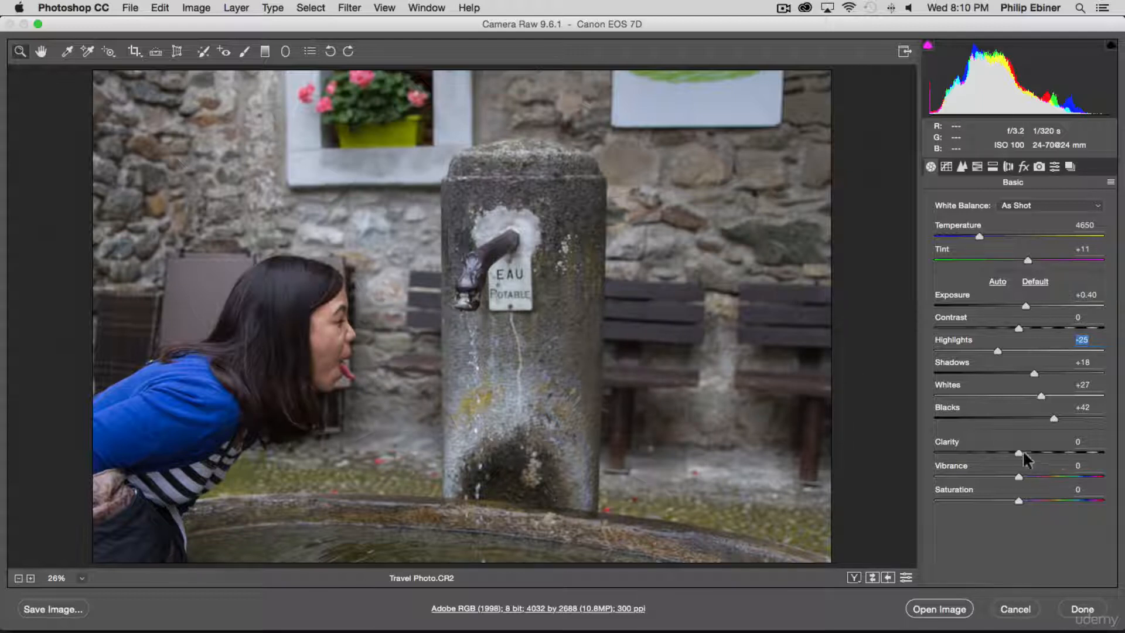
key("Up")
key("Up")
key("Down")
mouse_move(1018, 452)
left_mouse_down()
mouse_move(1122, 456)
mouse_move(876, 455)
mouse_move(1046, 452)
mouse_move(1011, 453)
mouse_move(1020, 449)
left_mouse_up()
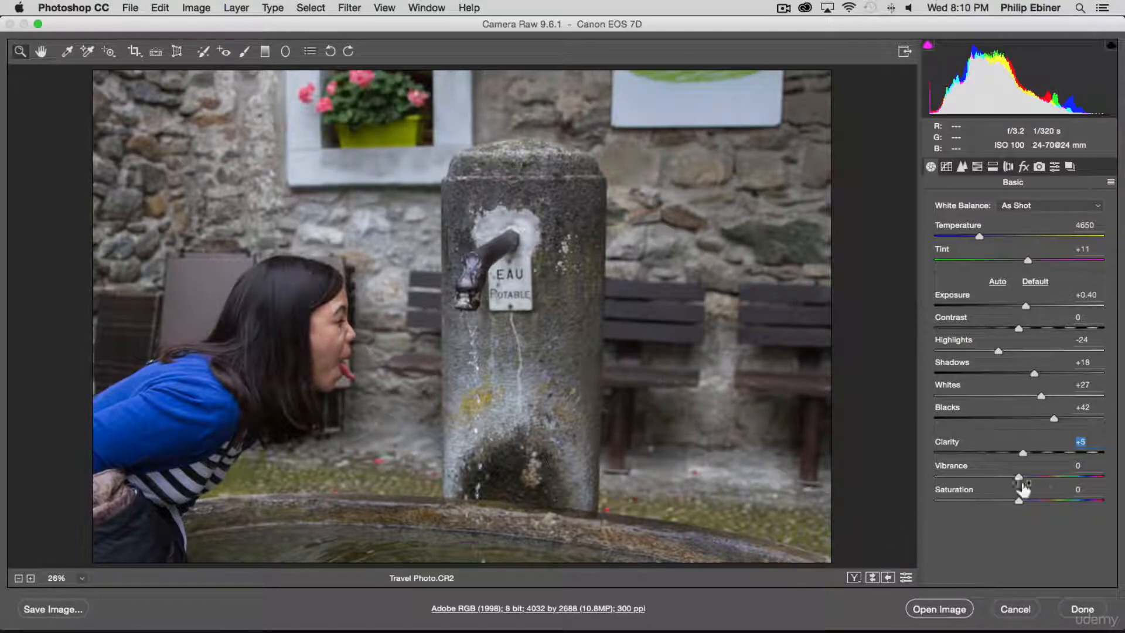
mouse_move(1017, 475)
left_mouse_down()
mouse_move(1056, 477)
mouse_move(1026, 476)
left_mouse_up()
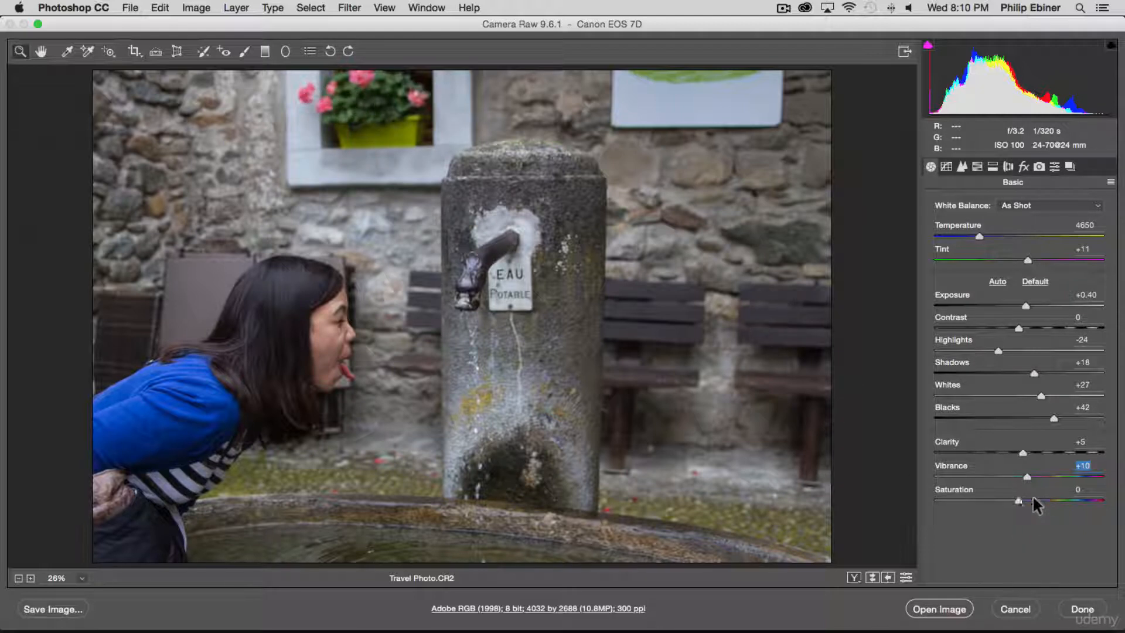
Step: Review the Tone Curve and Detail settings and inspect the woman's face up close for sharpness and noise
left_click(949, 166)
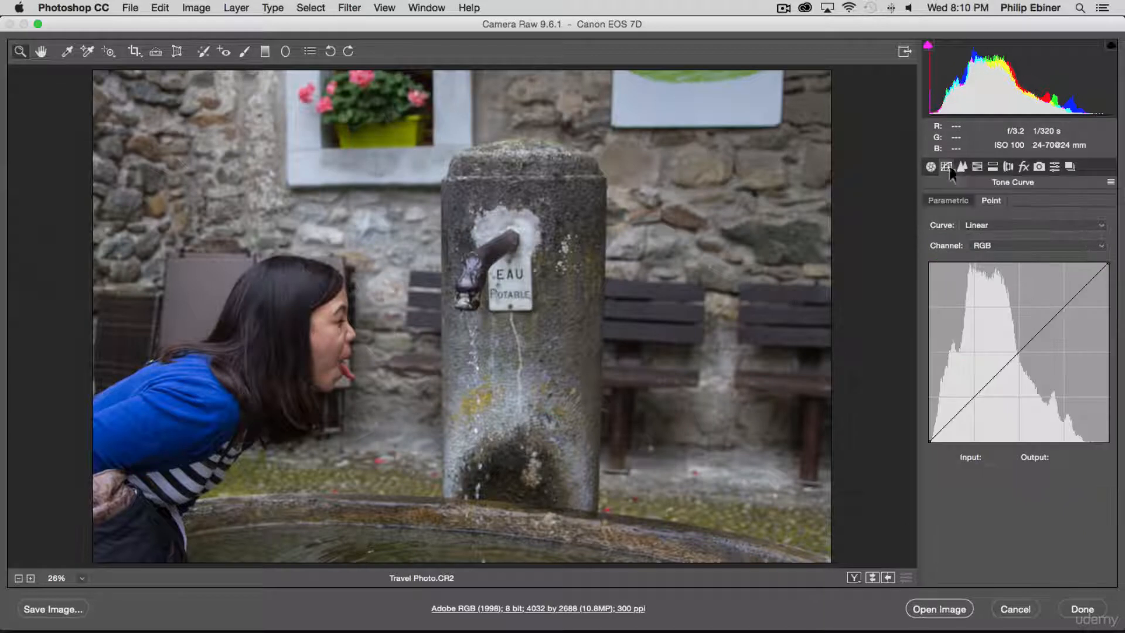
left_click(930, 167)
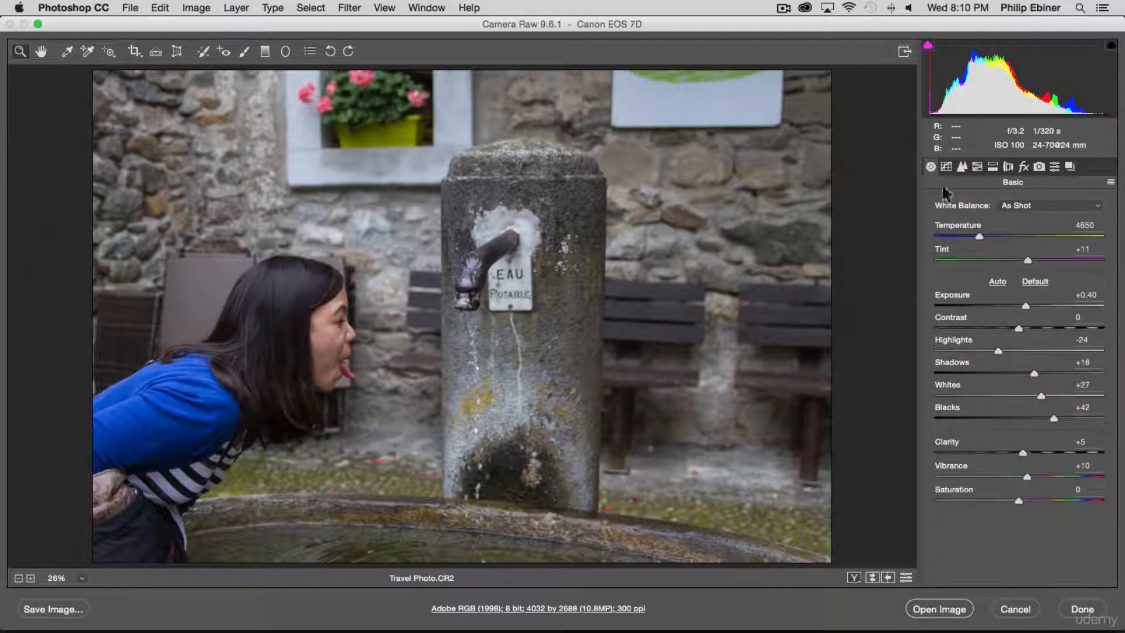
left_click(960, 166)
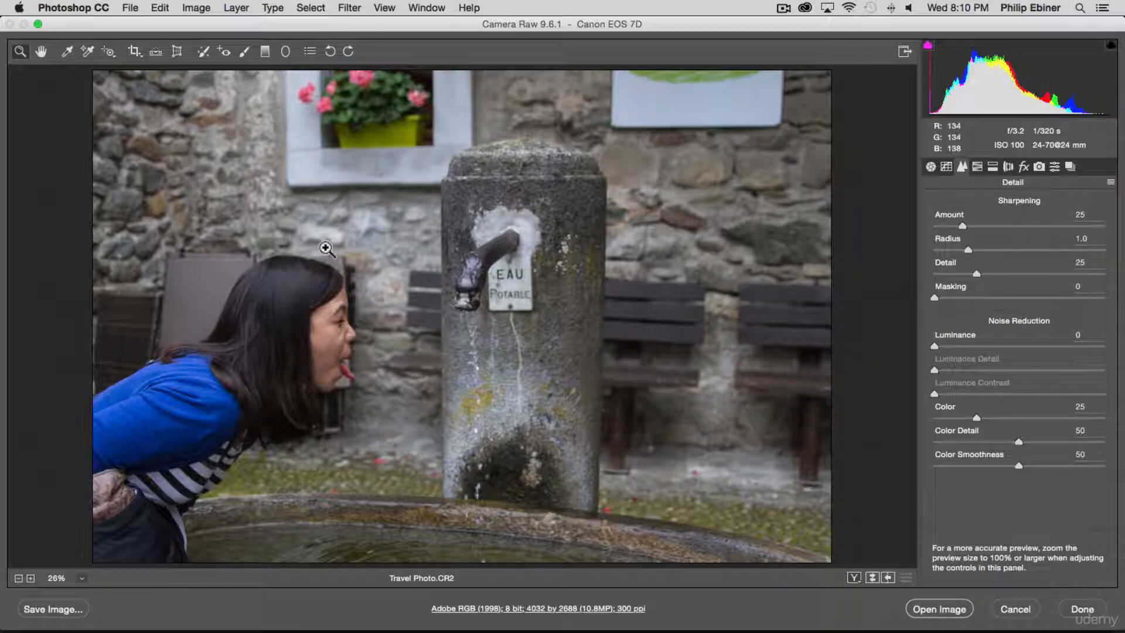
left_click(298, 318)
left_click(362, 309)
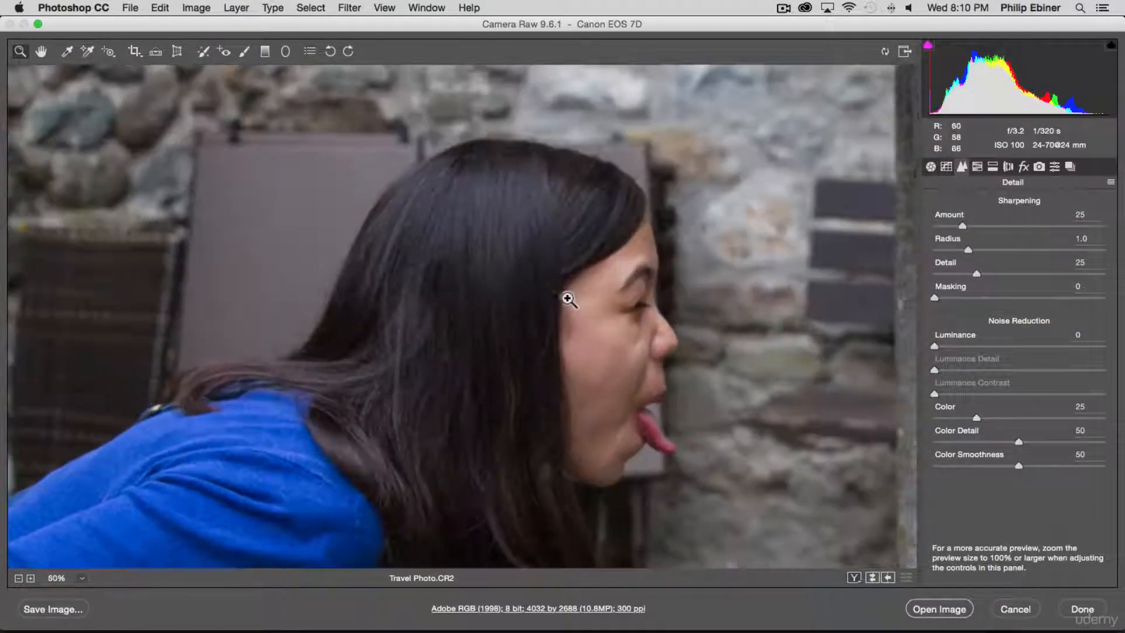
left_click(586, 294)
left_click(565, 324)
key("super+0")
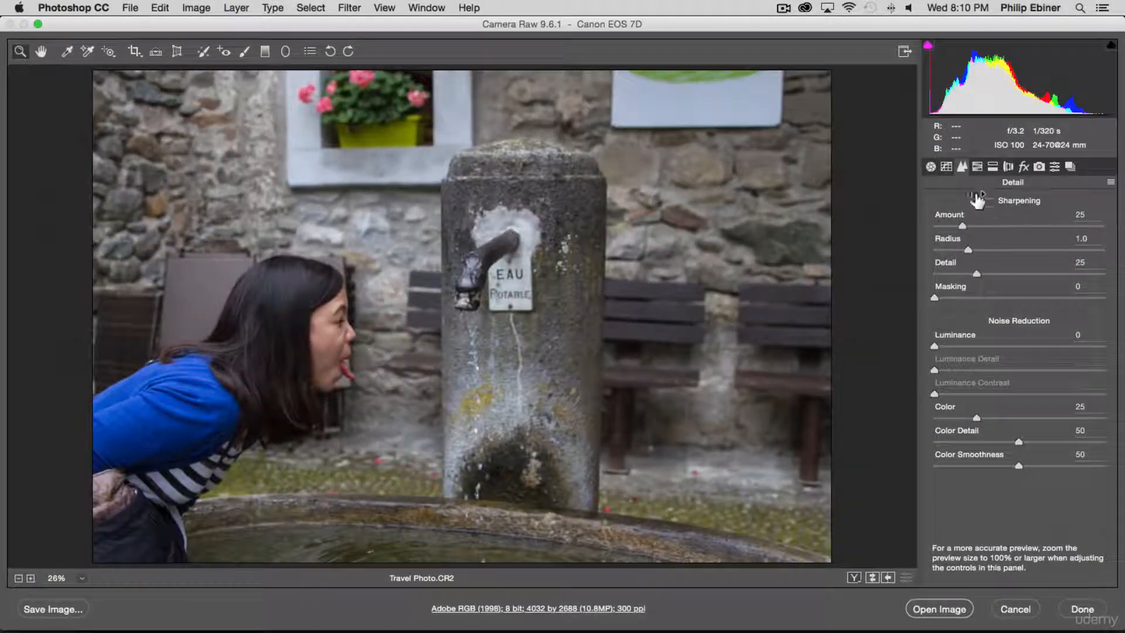
Step: Increase the saturation of the magentas in the HSL adjustments
left_click(976, 167)
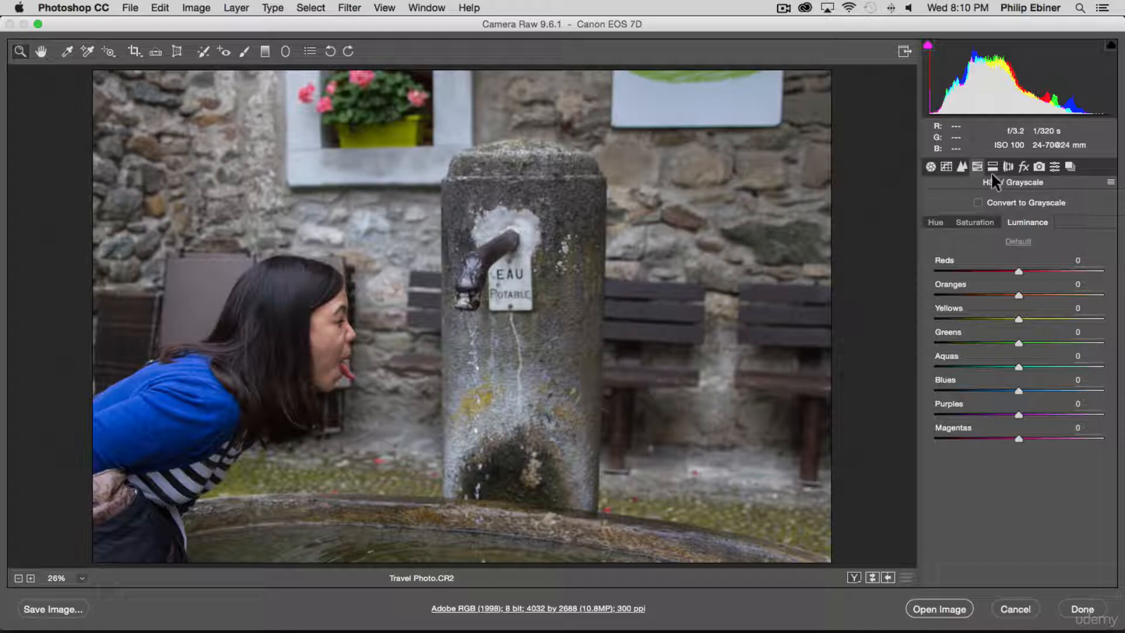
left_click(977, 222)
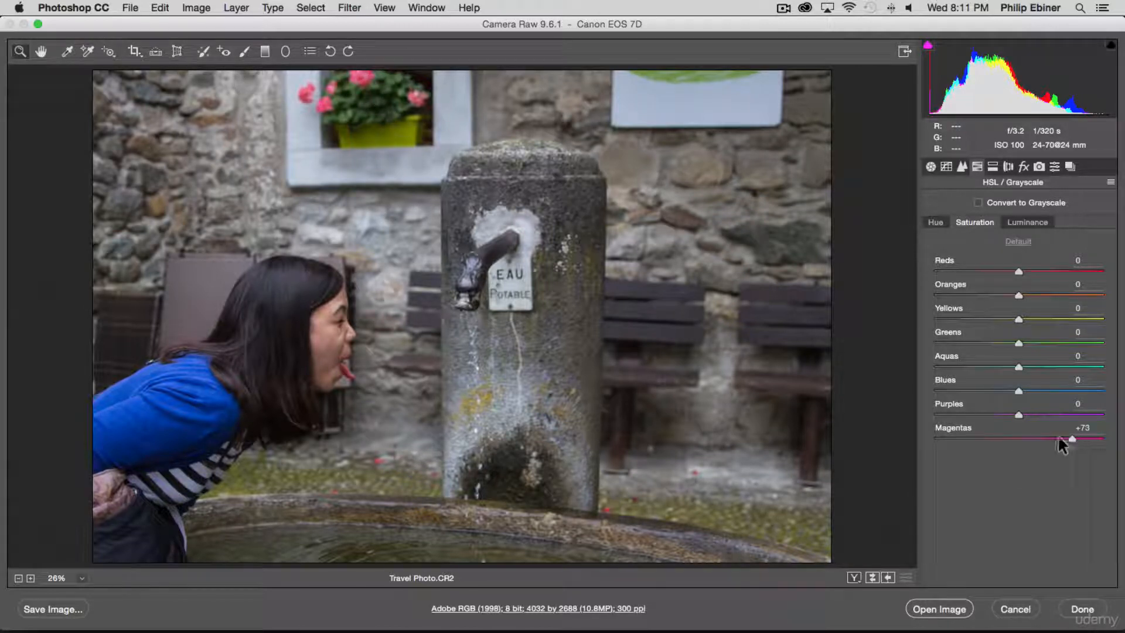
mouse_move(1057, 437)
left_mouse_down()
mouse_move(837, 438)
mouse_move(1049, 437)
mouse_move(1026, 438)
mouse_move(1037, 438)
left_mouse_up()
Step: Toggle the lens profile corrections on and off to compare their effect on the photo
left_click(994, 166)
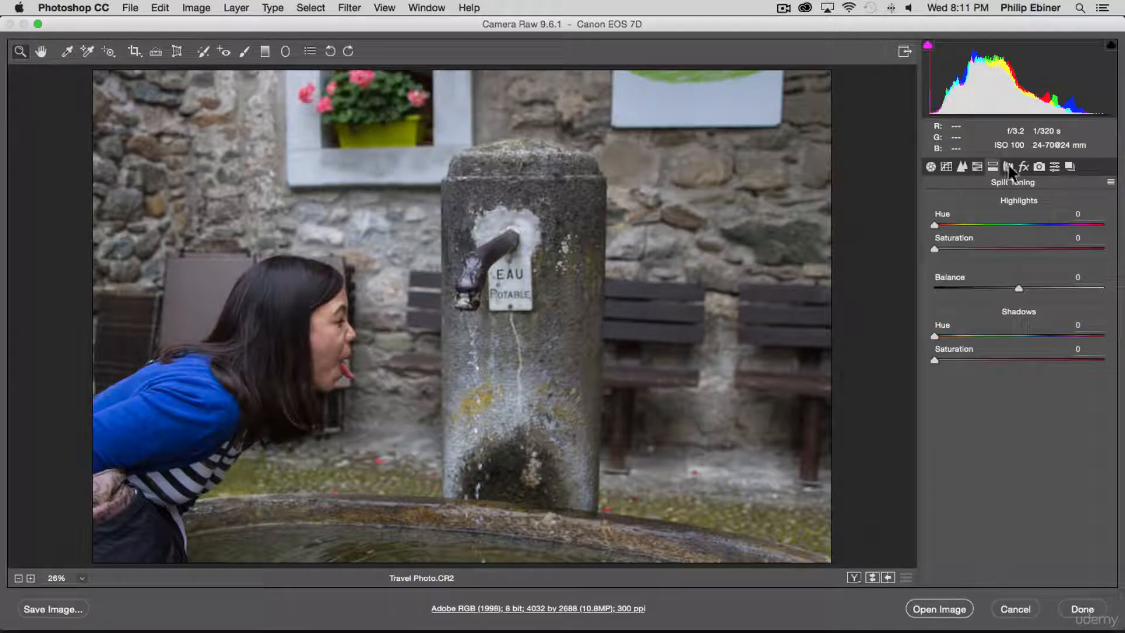
left_click(1007, 166)
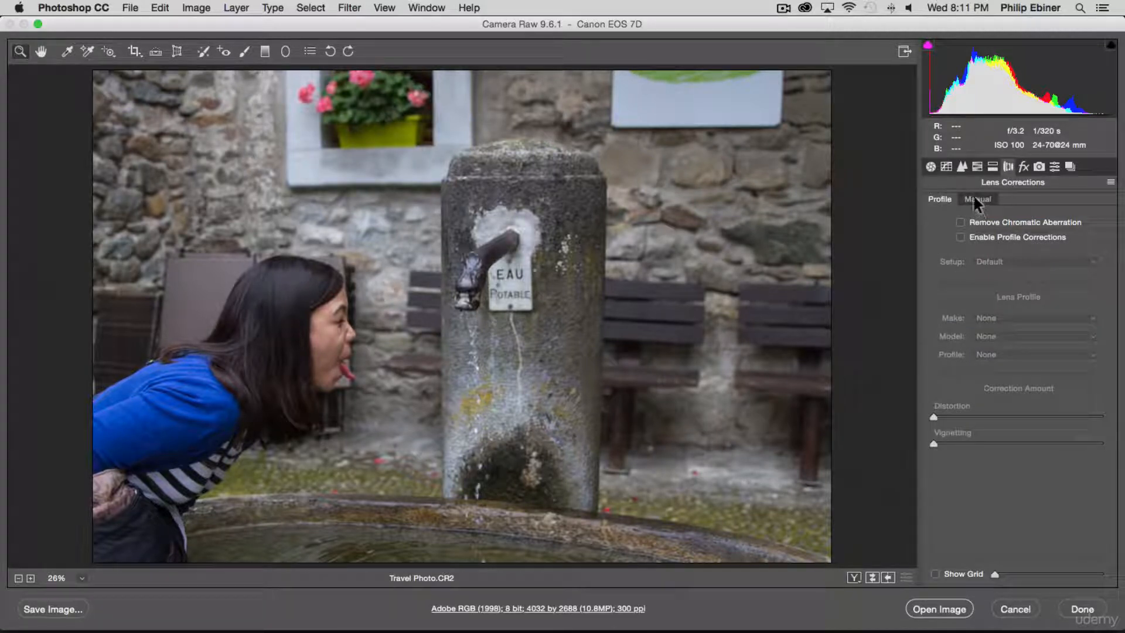
left_click(960, 237)
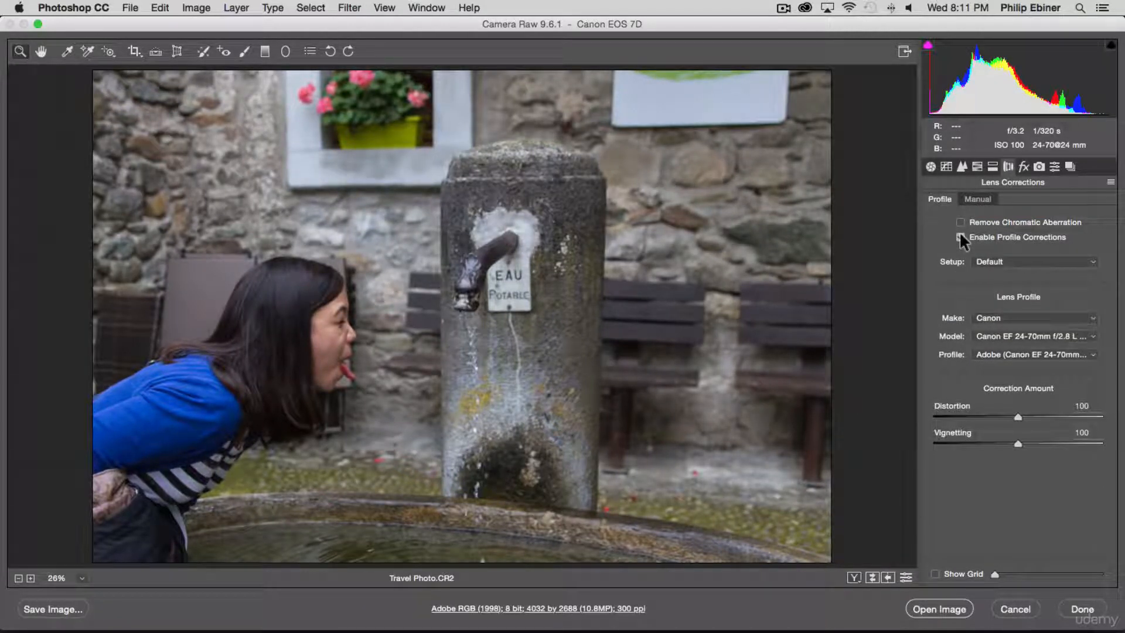
left_click(960, 237)
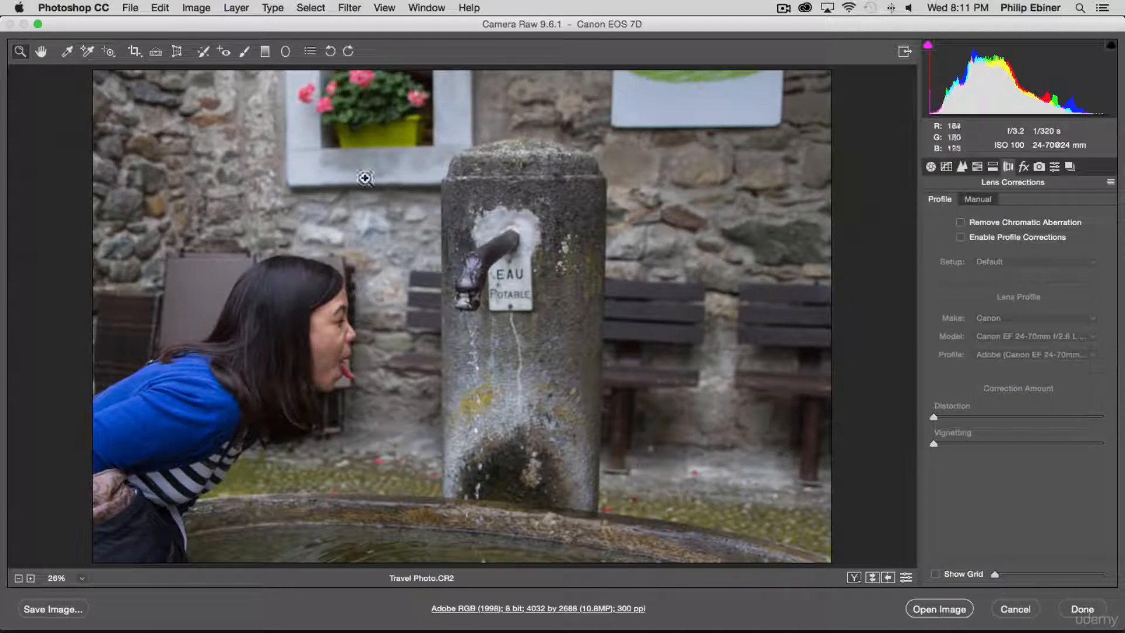
Step: Add a dark post-crop vignette with Amount -33, Midpoint 40 and Feather 73
left_click(1023, 166)
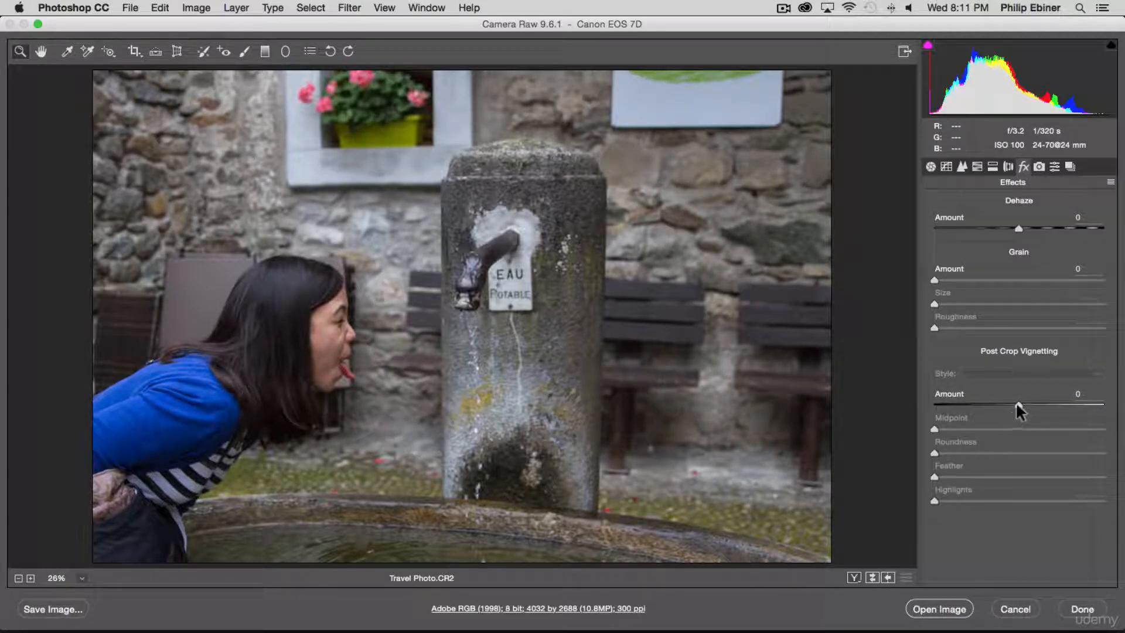
mouse_move(1017, 405)
left_mouse_down()
mouse_move(986, 403)
mouse_move(1002, 403)
left_mouse_up()
left_click_drag(1015, 474, 1048, 475)
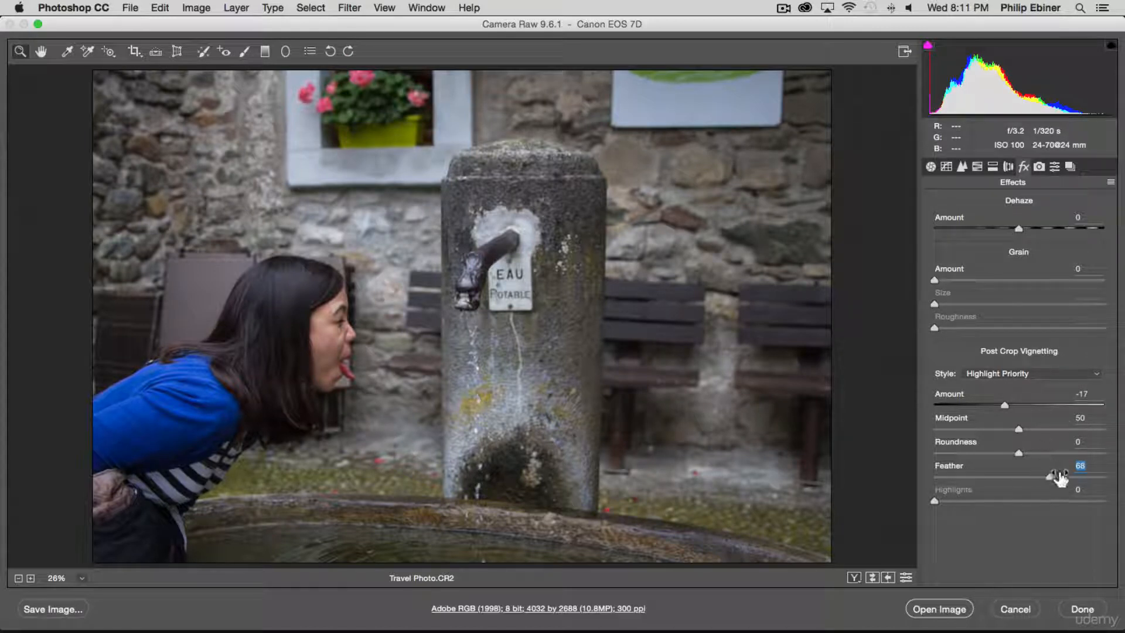
left_click_drag(1009, 426, 990, 403)
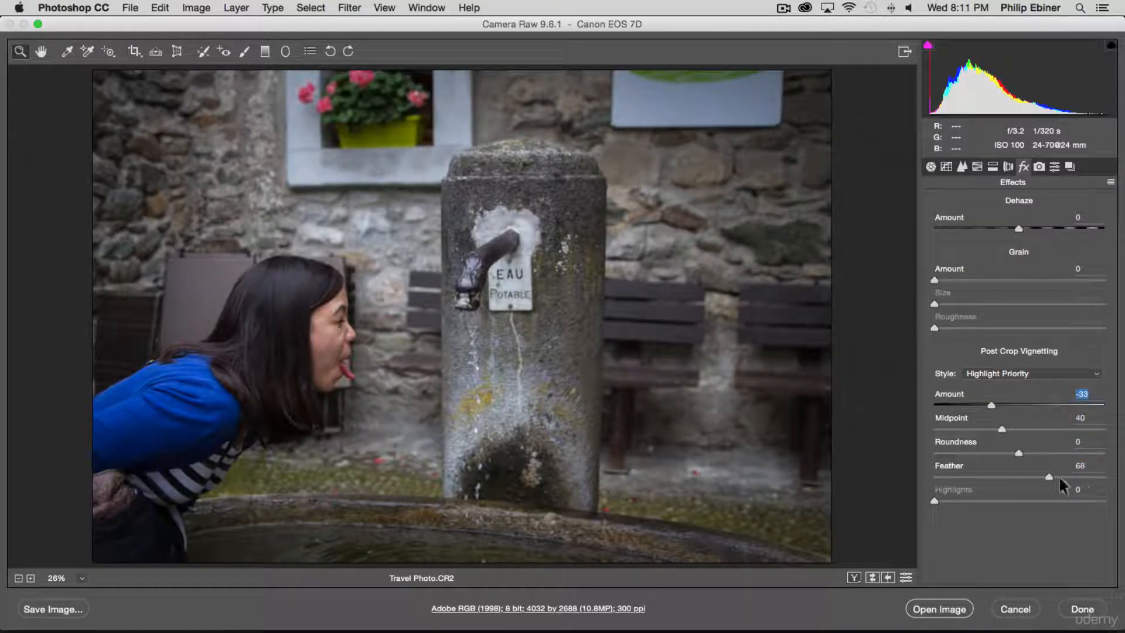
left_click_drag(1052, 474, 1054, 476)
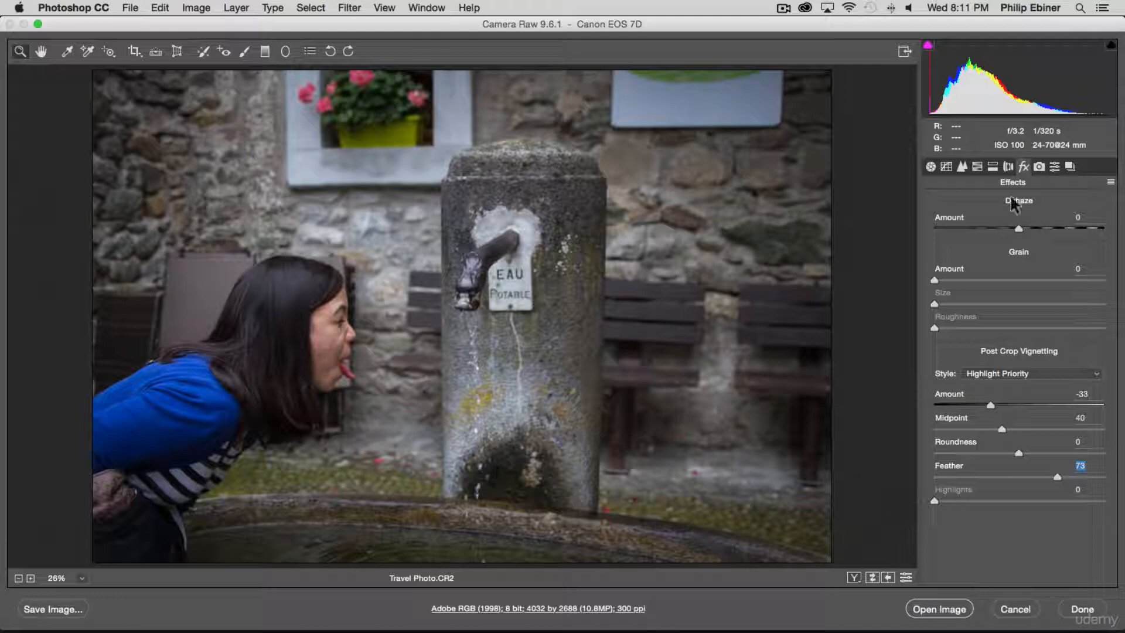
left_click(1039, 166)
left_click(1053, 165)
left_click(1069, 167)
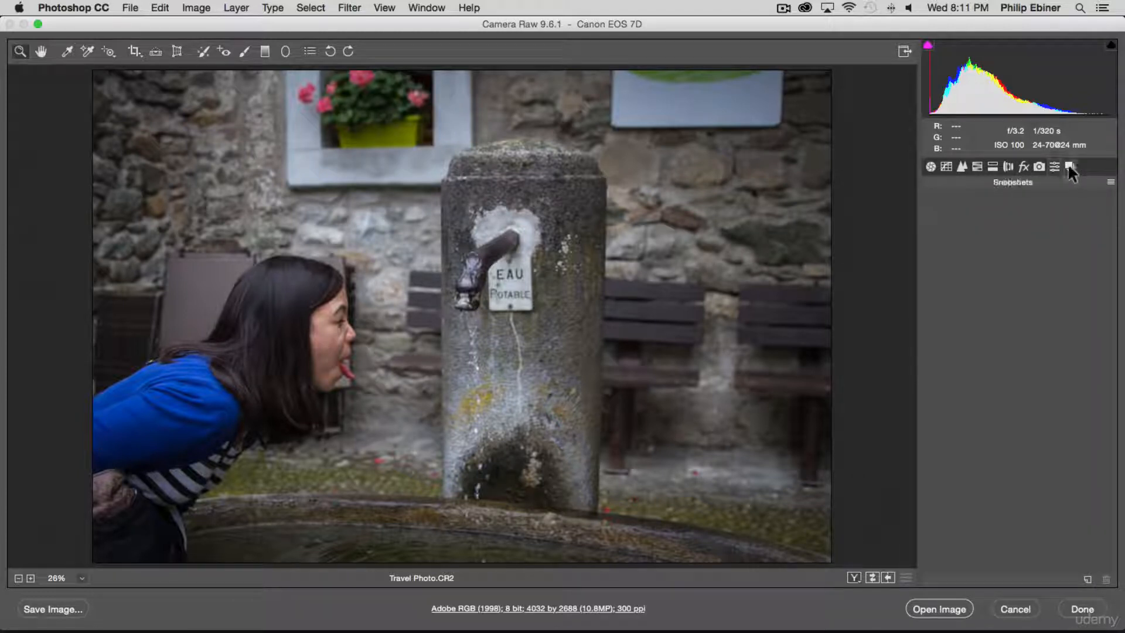
left_click(929, 165)
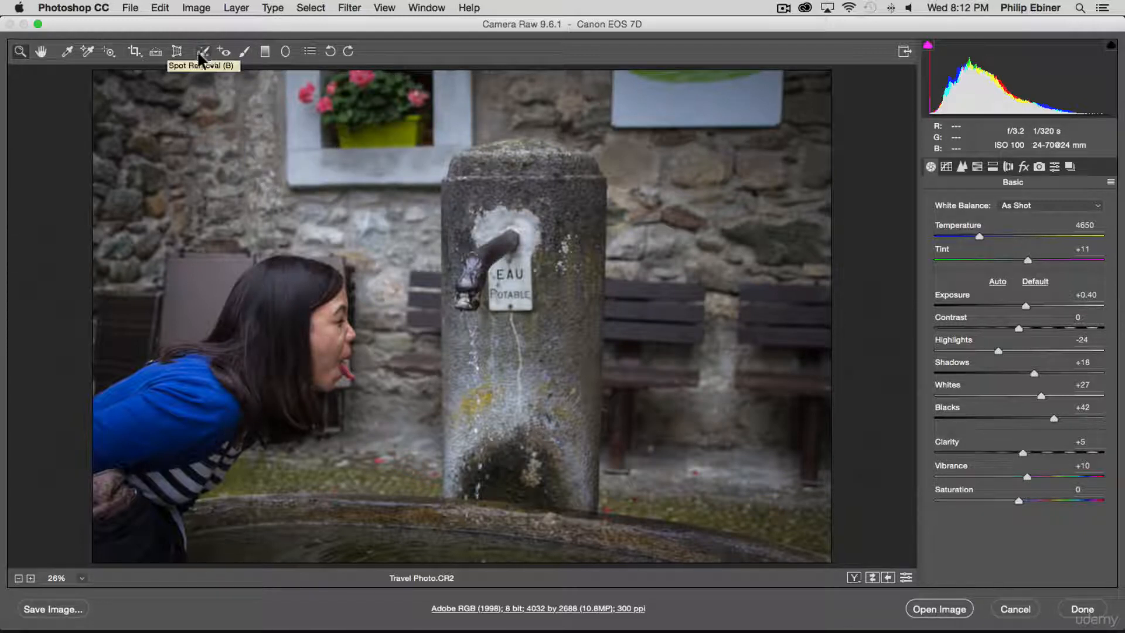
Step: Paint an Adjustment Brush mask over the woman's head and body with Exposure reset to 0, and hide the mask overlay
left_click(245, 51)
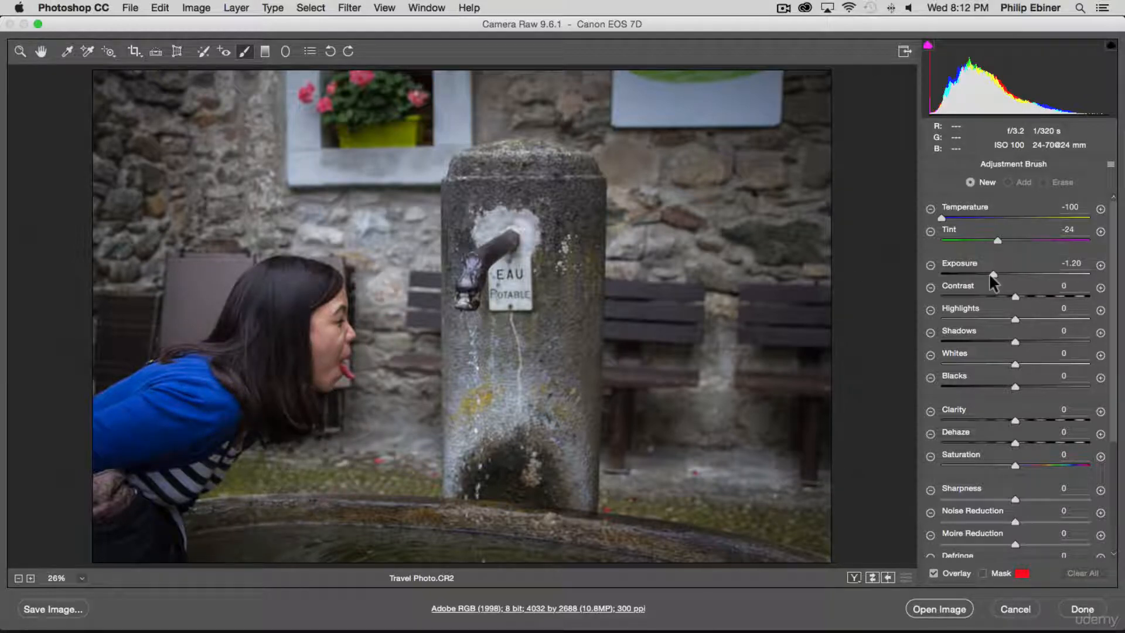
left_click_drag(993, 272, 1058, 274)
double_click(1059, 273)
left_click_drag(1112, 257, 1112, 410)
mouse_move(296, 311)
left_mouse_down()
mouse_move(275, 371)
mouse_move(222, 406)
mouse_move(162, 415)
mouse_move(100, 464)
left_mouse_up()
mouse_move(255, 346)
left_mouse_down()
mouse_move(286, 306)
mouse_move(205, 332)
mouse_move(164, 472)
mouse_move(141, 477)
left_mouse_up()
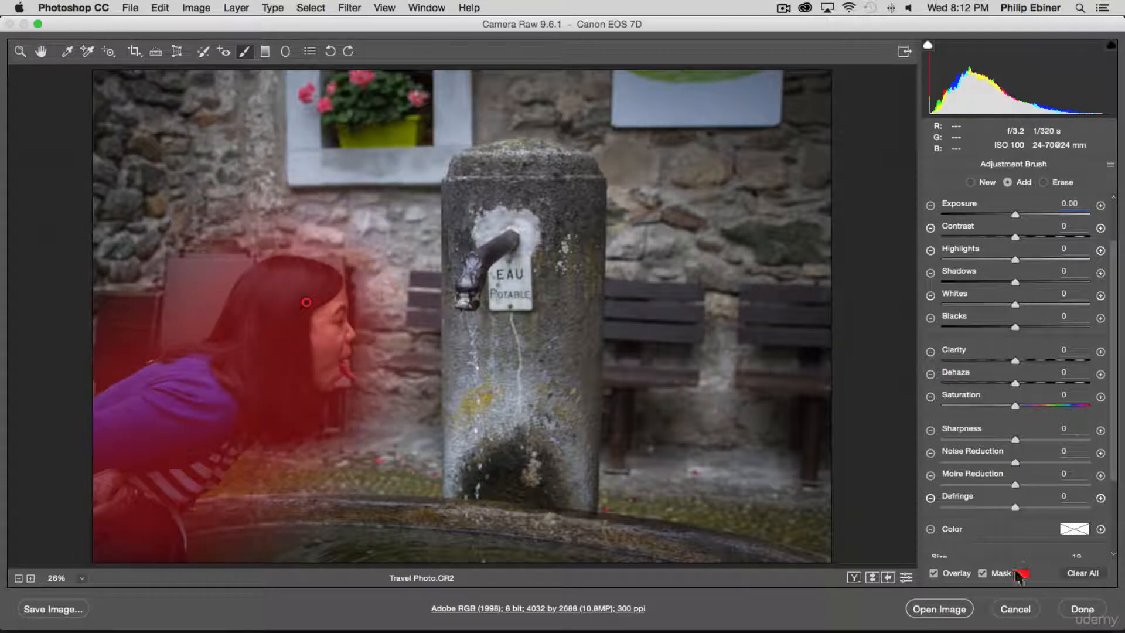
left_click(982, 573)
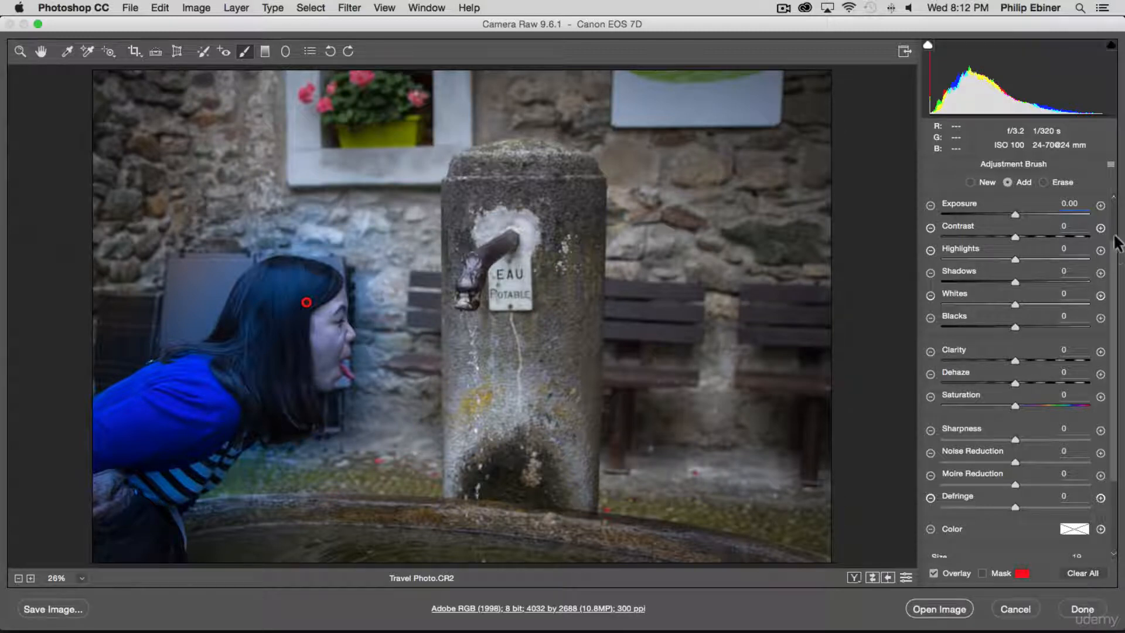
Step: Reset the brush adjustment's Temperature and Tint to 0 and set Exposure to +0.40, Shadows to +24 and Blacks to +7
left_click_drag(1113, 244, 1116, 180)
double_click(939, 215)
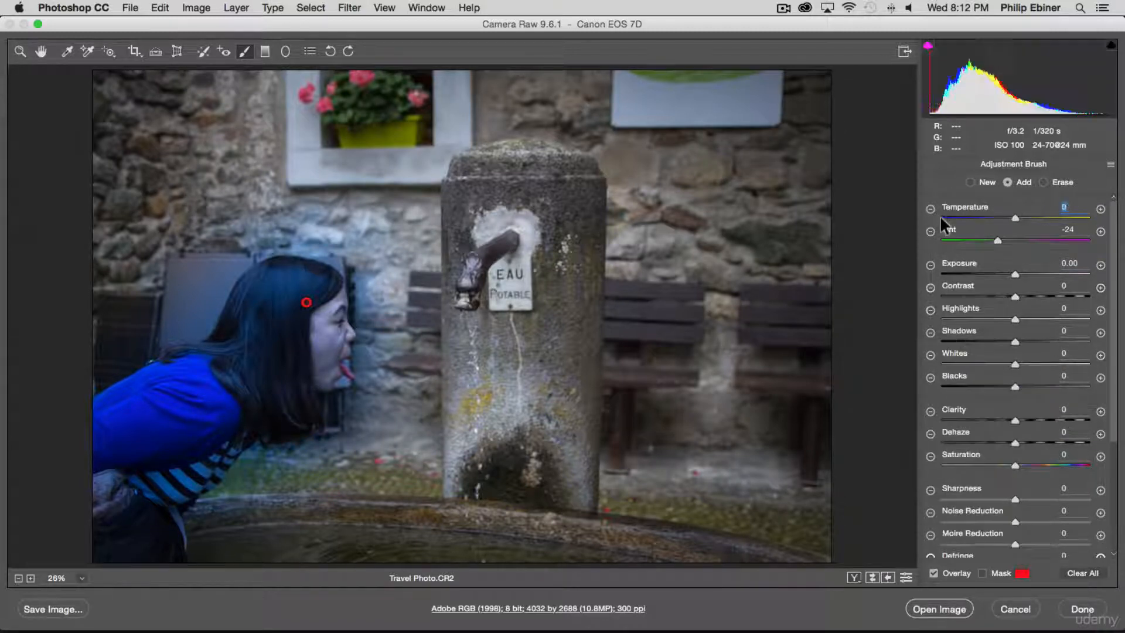
double_click(997, 239)
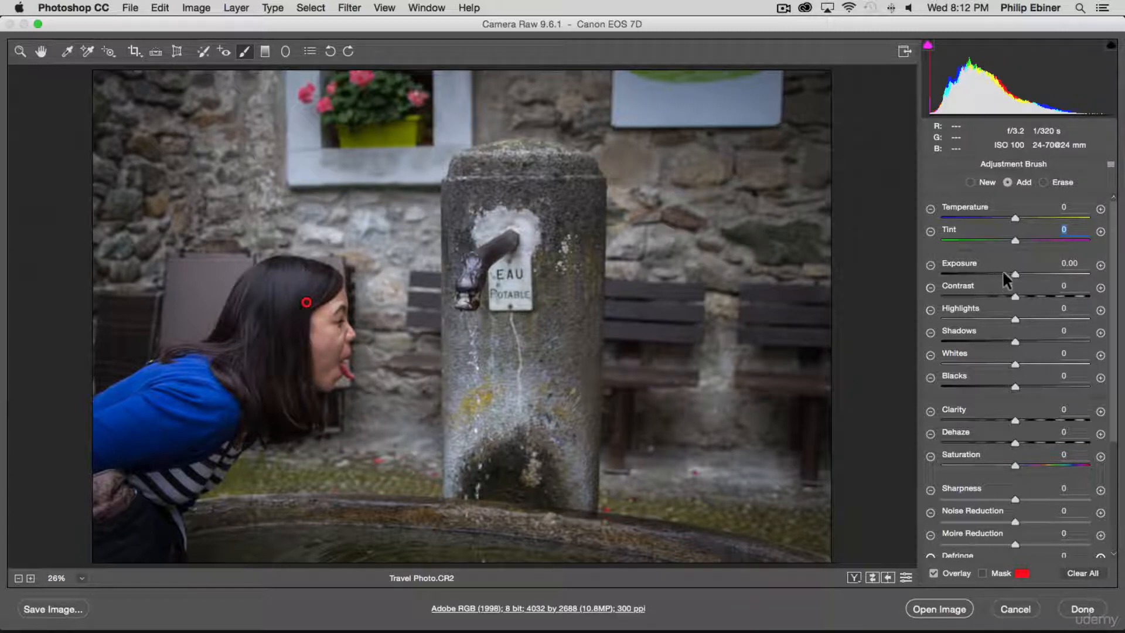
left_click_drag(1016, 272, 1022, 273)
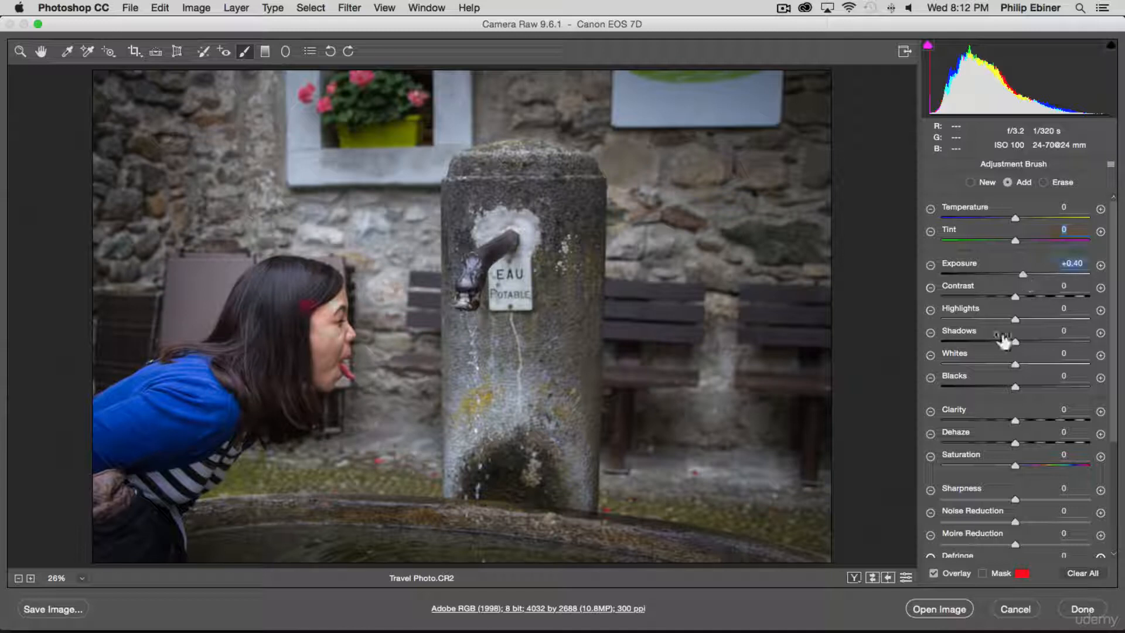
mouse_move(1015, 344)
left_mouse_down()
mouse_move(1039, 339)
mouse_move(1028, 339)
left_mouse_up()
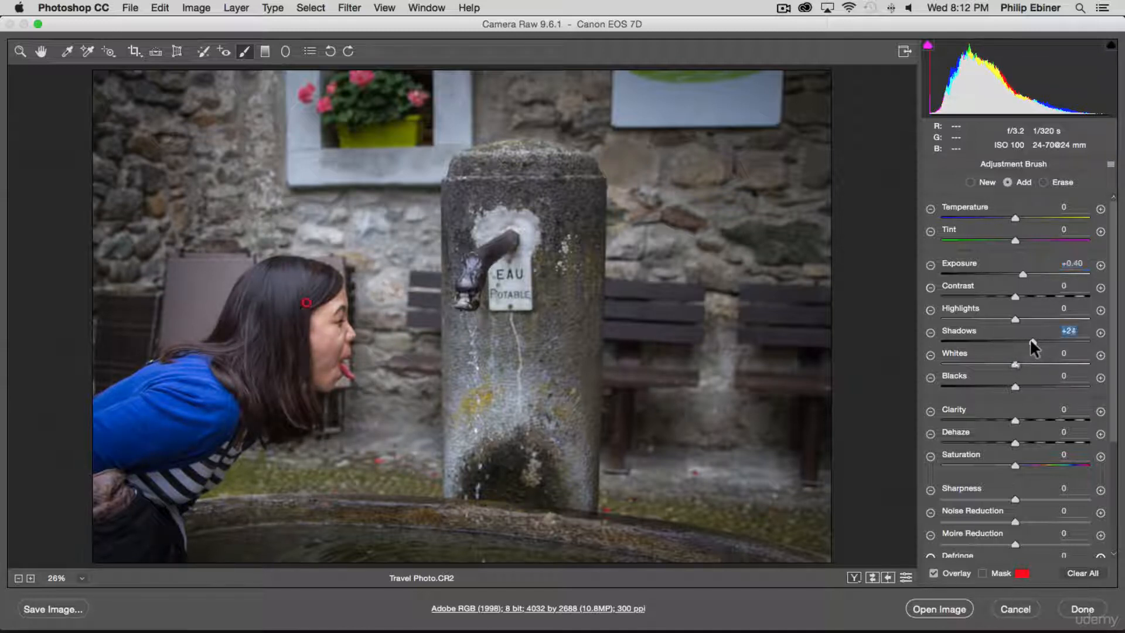
mouse_move(1017, 387)
left_mouse_down()
mouse_move(1074, 388)
mouse_move(1019, 384)
left_mouse_up()
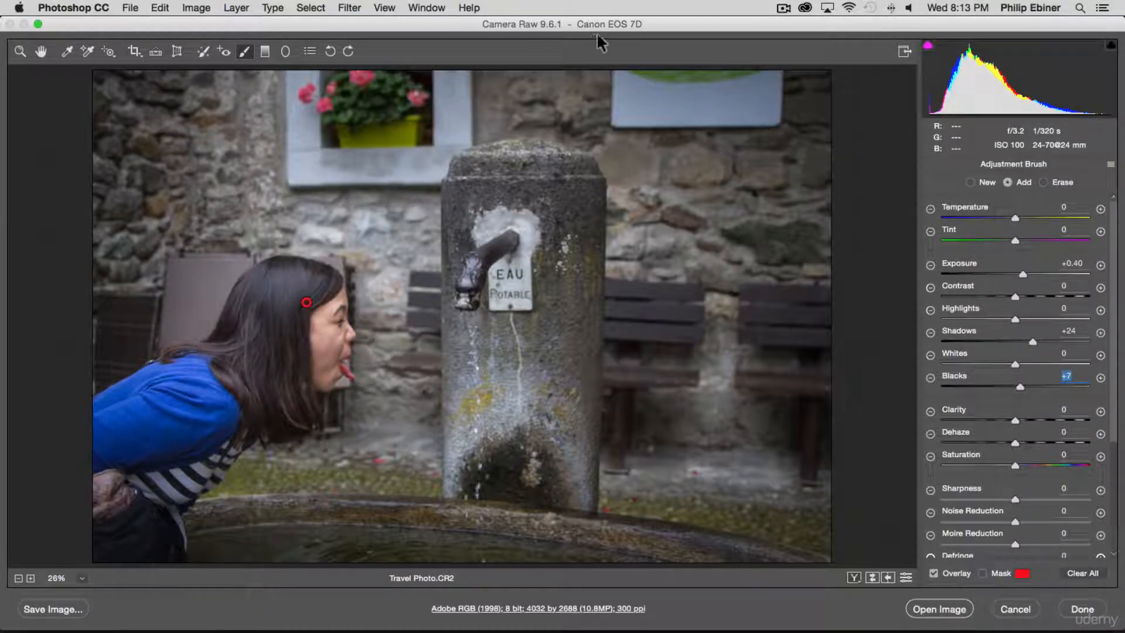
Step: Try a tighter landscape crop of about 3183 by 2122 pixels around the woman and the fountain
left_click(134, 49)
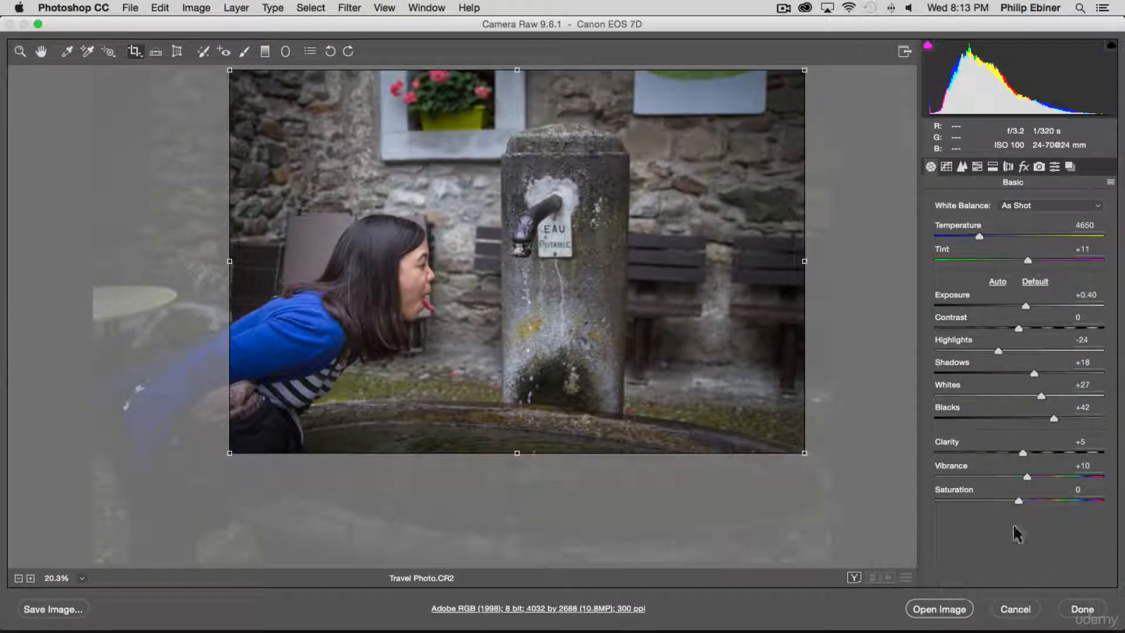
left_click_drag(804, 452, 683, 373)
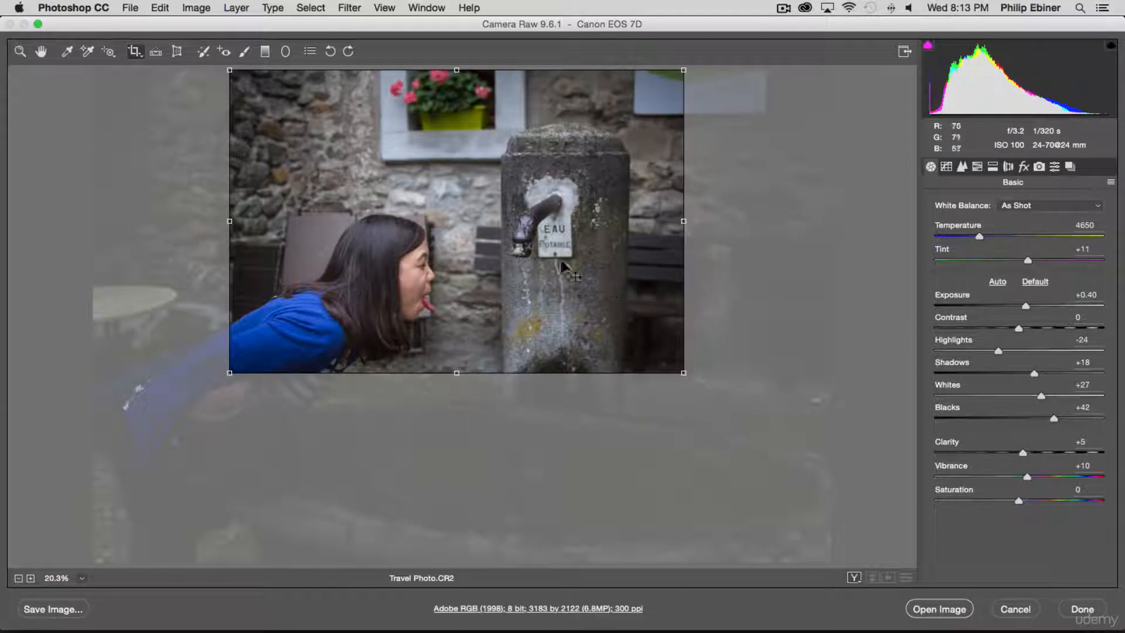
left_click_drag(559, 261, 559, 291)
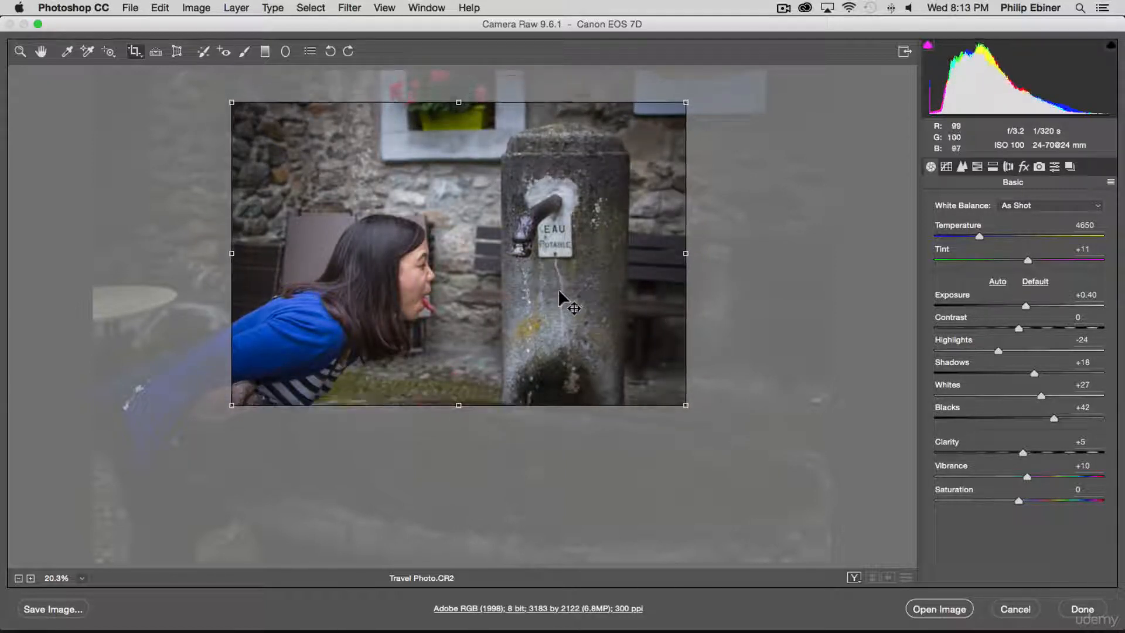
key("z")
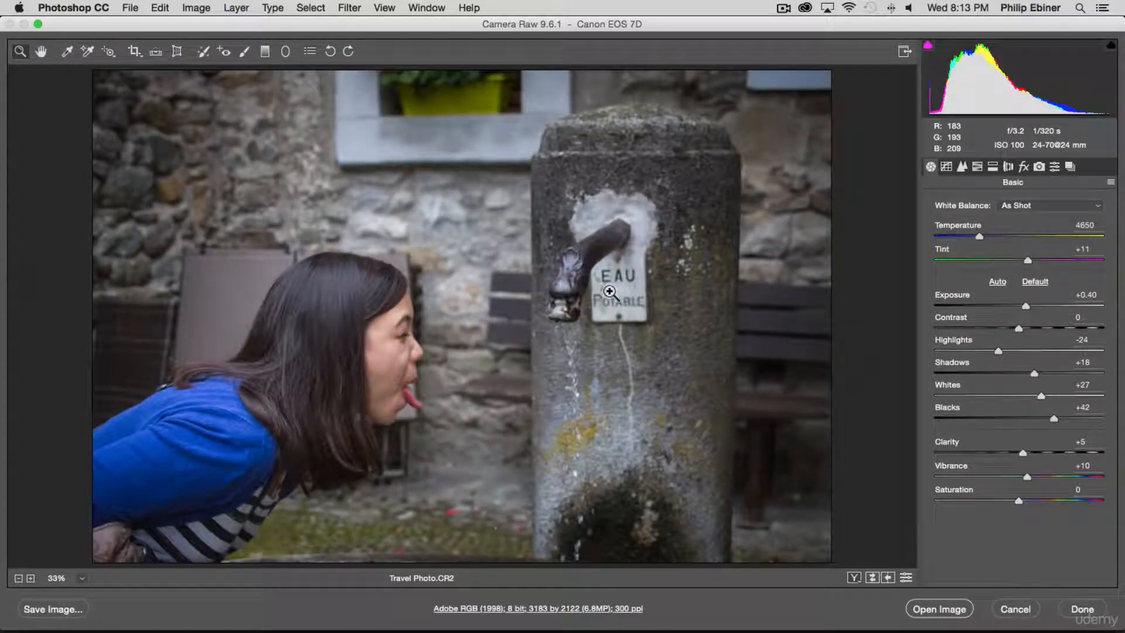
Step: Try wider landscape crops that include more of the woman's back and the basin, ending at about 3534 by 2356 pixels
left_click(134, 51)
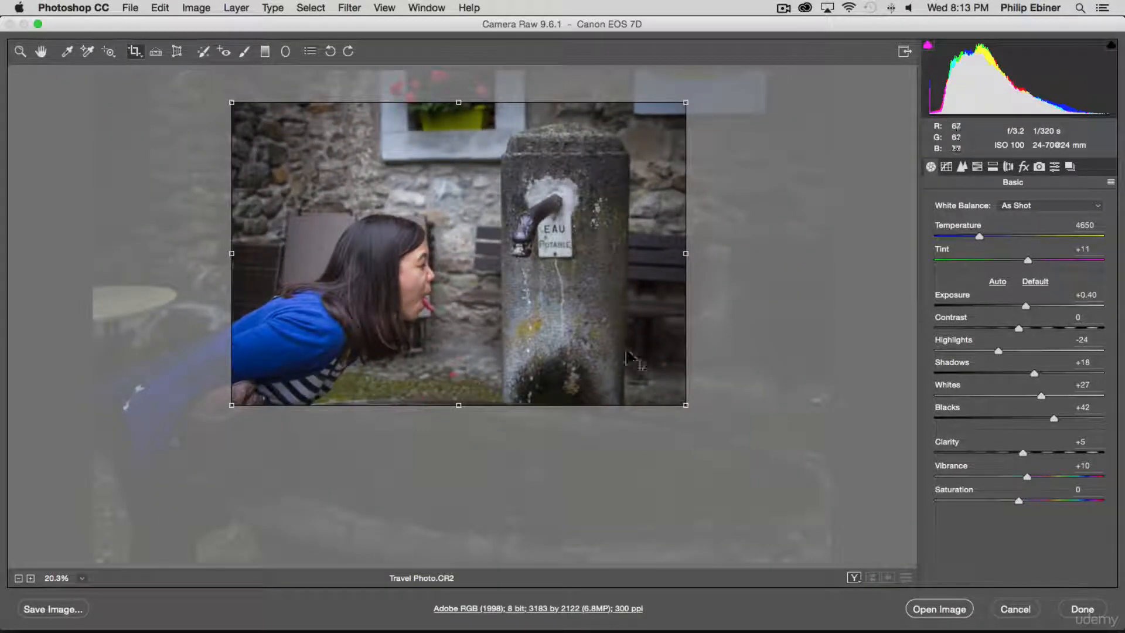
left_click_drag(686, 404, 782, 495)
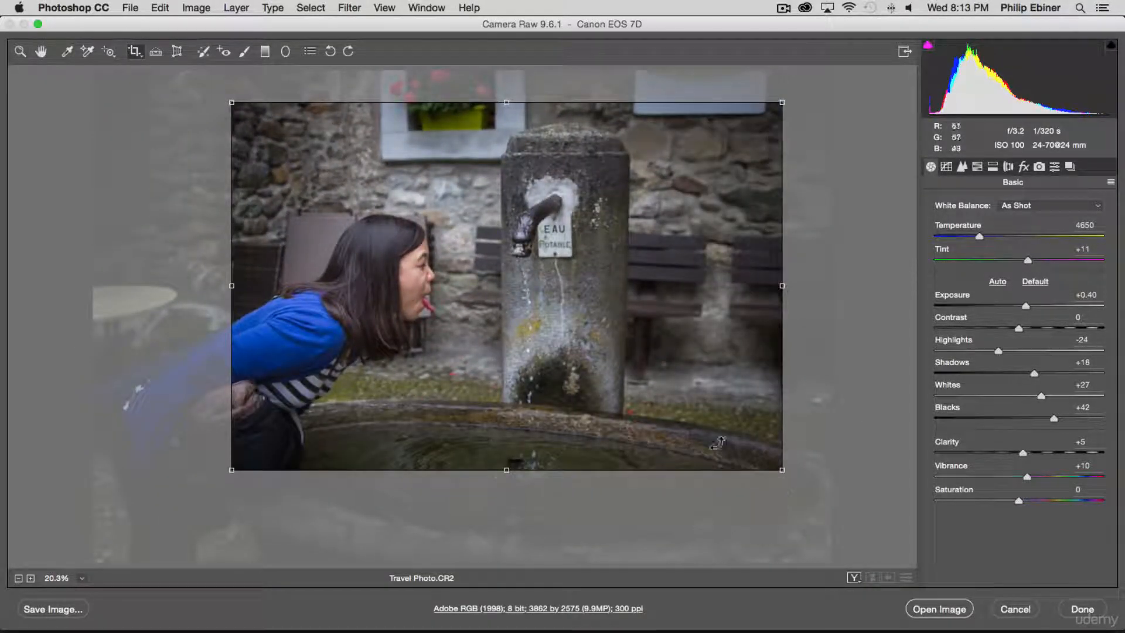
left_click_drag(555, 353, 502, 363)
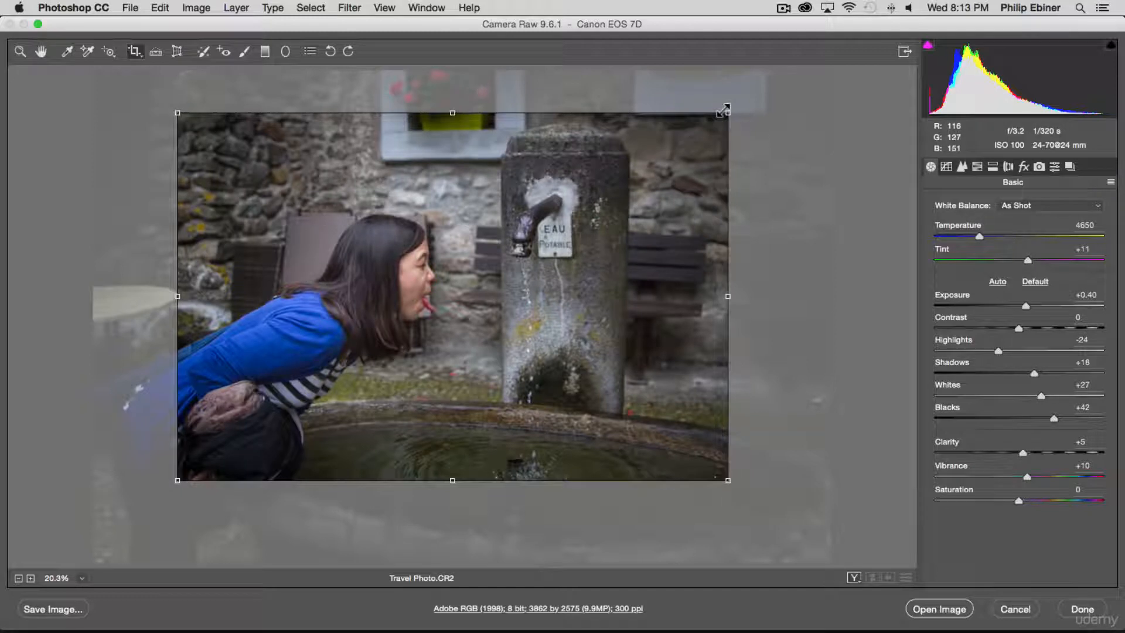
left_click_drag(725, 110, 756, 95)
left_click_drag(490, 203, 516, 209)
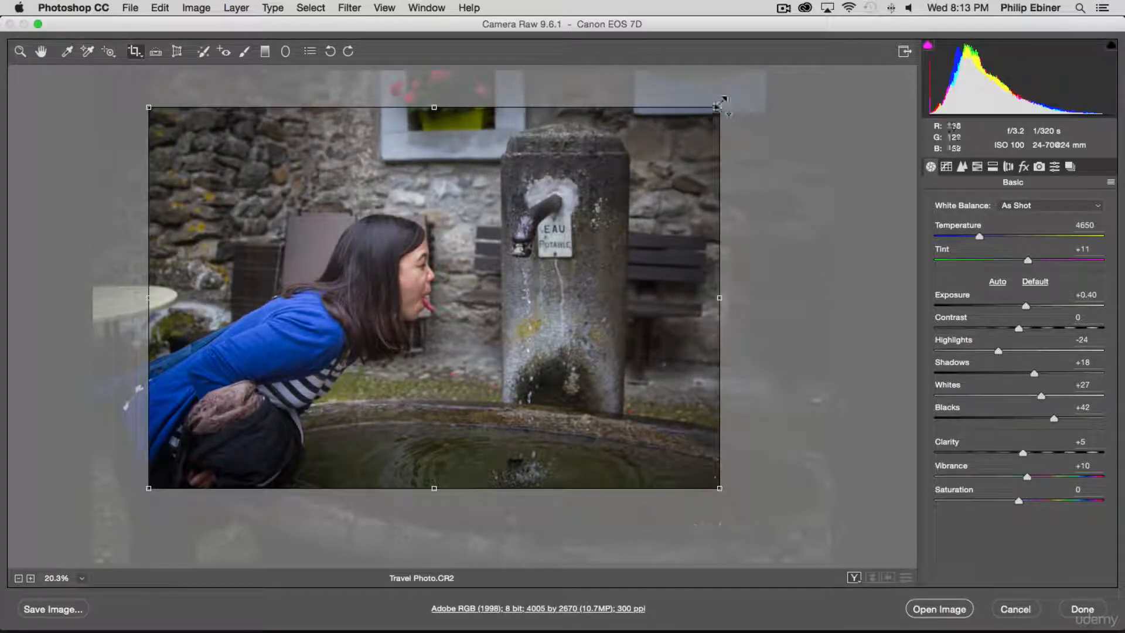
left_click_drag(723, 103, 670, 138)
left_click_drag(647, 202, 628, 174)
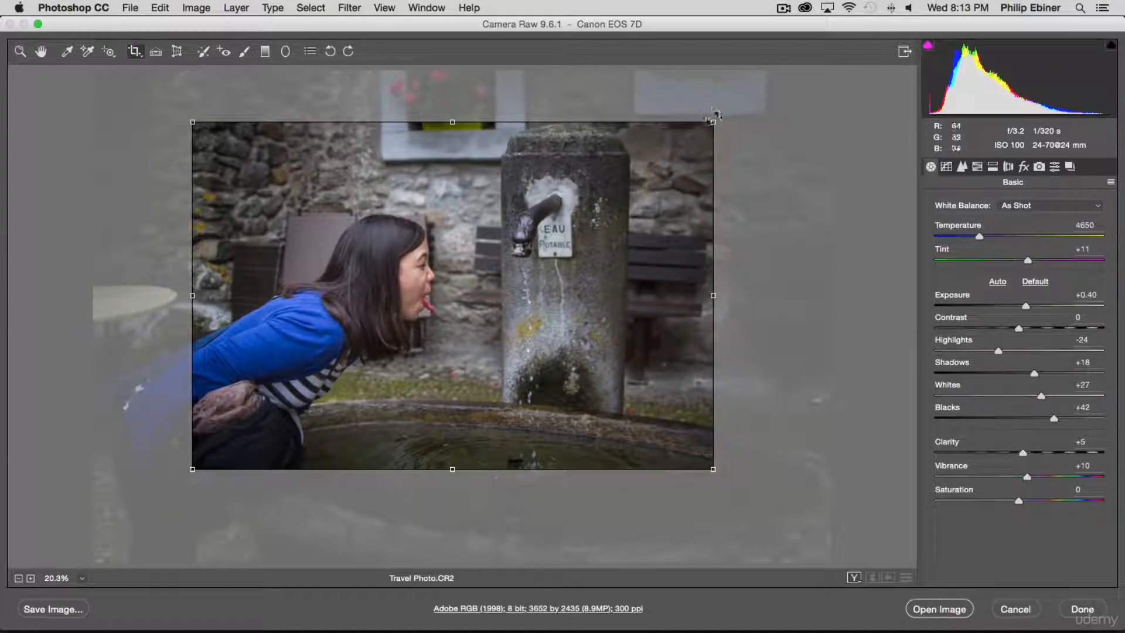
left_click_drag(714, 114, 696, 132)
left_click_drag(596, 195, 571, 172)
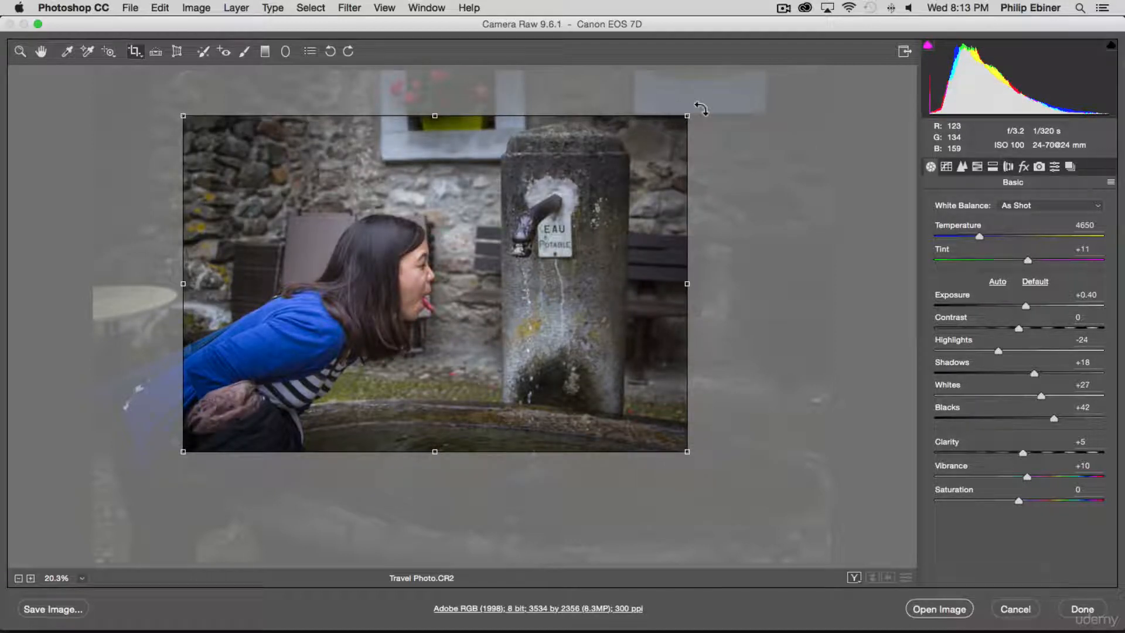
Step: Turn the crop to portrait orientation and frame the woman's face, flower box and fountain at about 2094 by 3141 pixels
left_click_drag(701, 109, 556, 457)
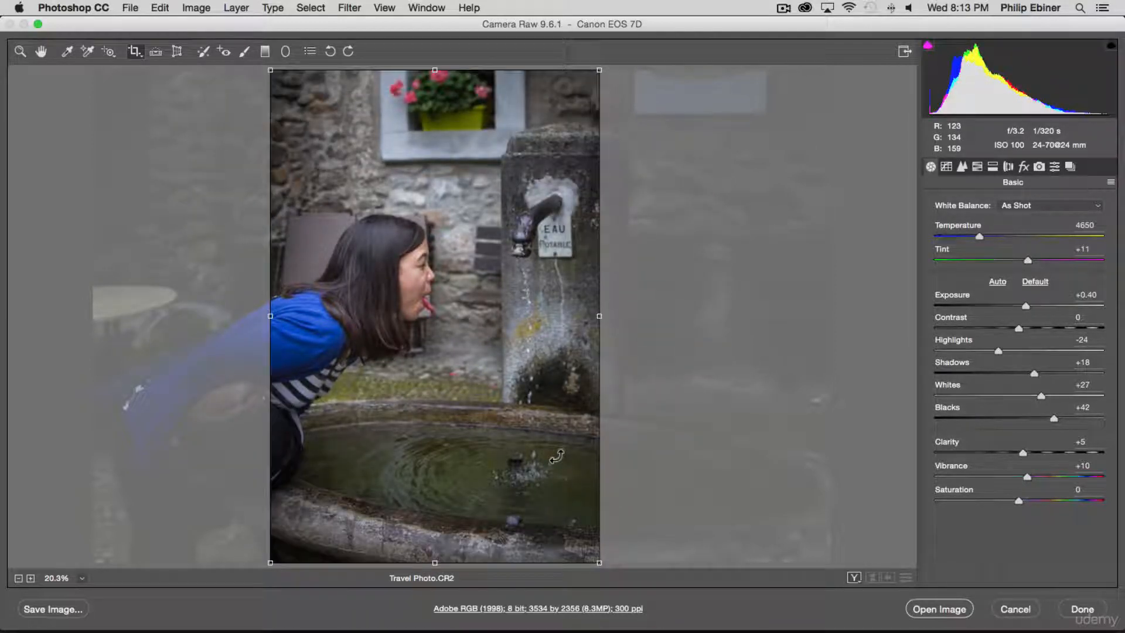
left_click_drag(534, 404, 580, 362)
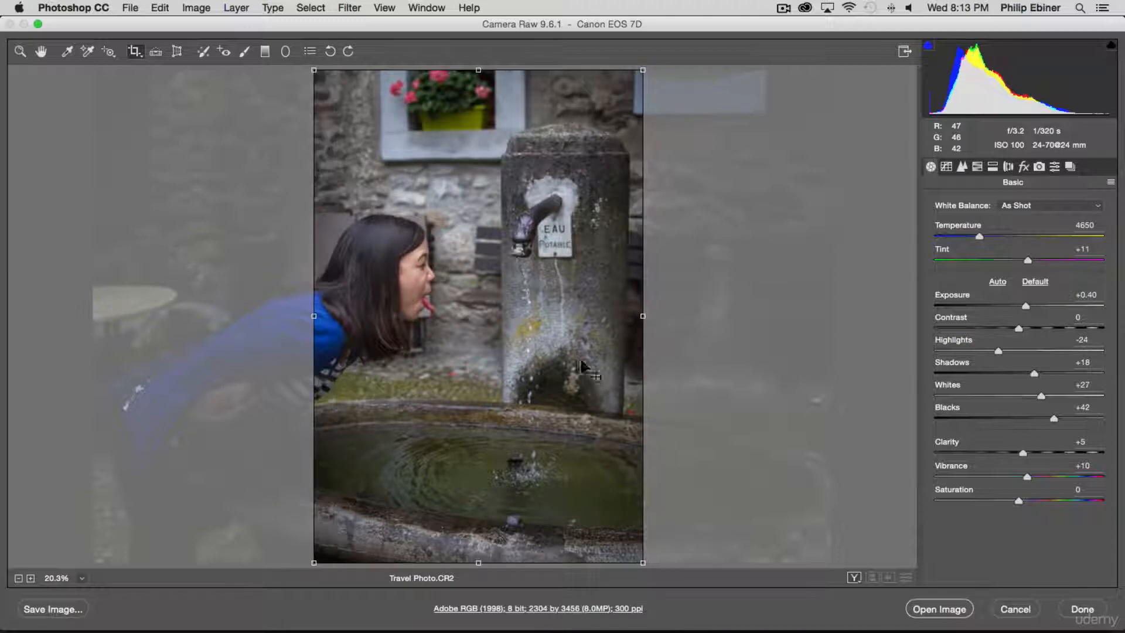
left_click_drag(642, 70, 610, 115)
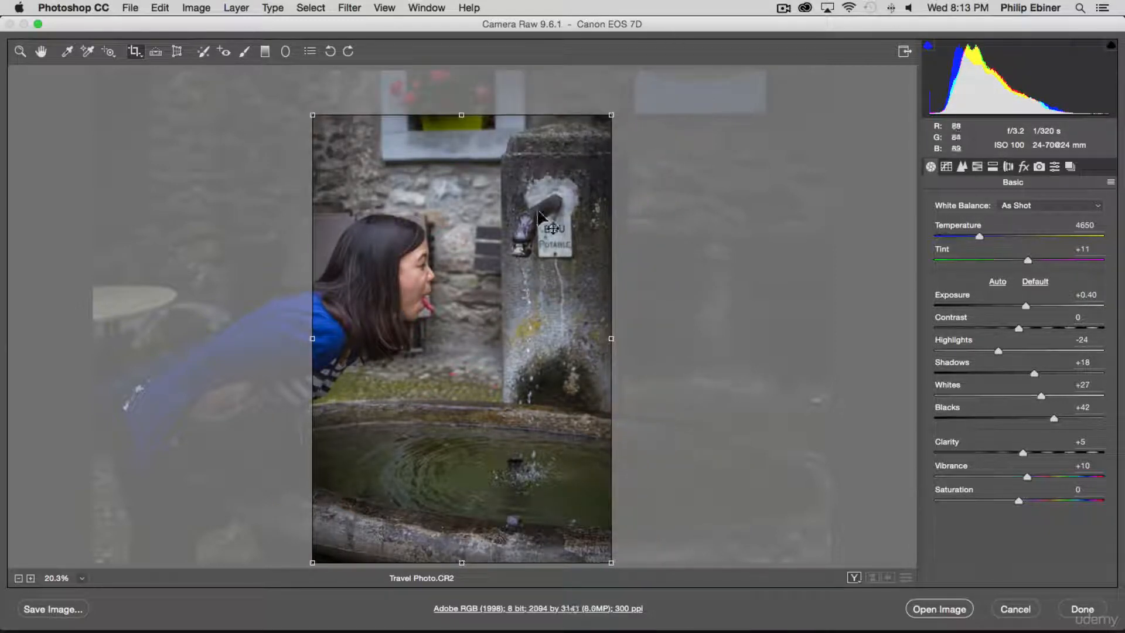
left_click_drag(537, 217, 552, 143)
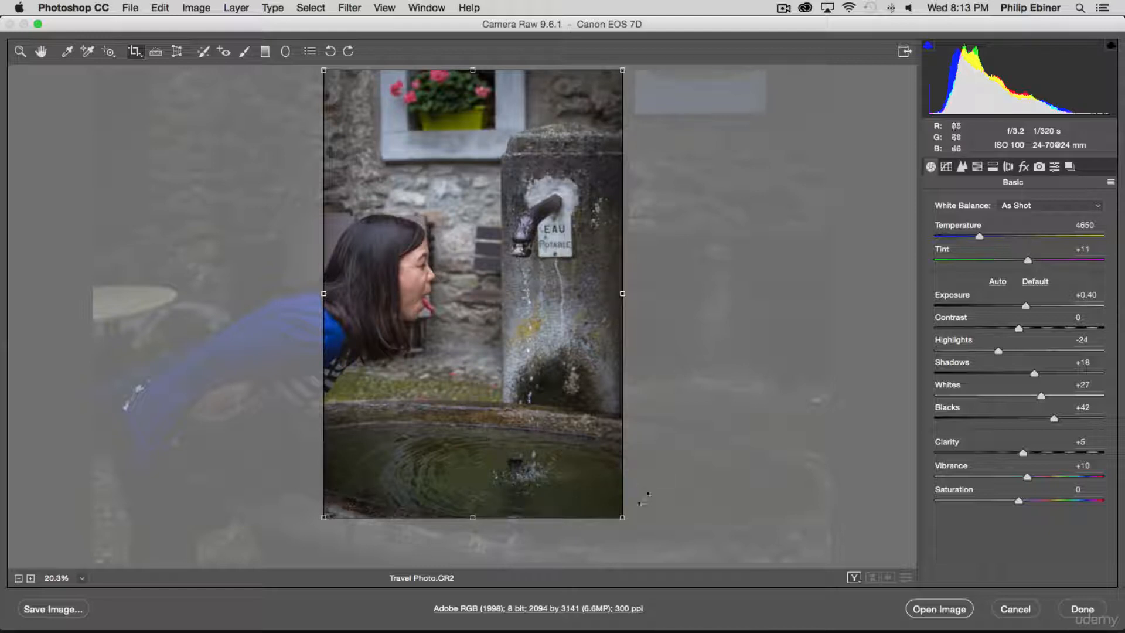
Step: Rotate the portrait crop slightly to straighten the fountain and apply it
mouse_move(641, 529)
left_mouse_down()
mouse_move(627, 530)
mouse_move(637, 529)
left_mouse_up()
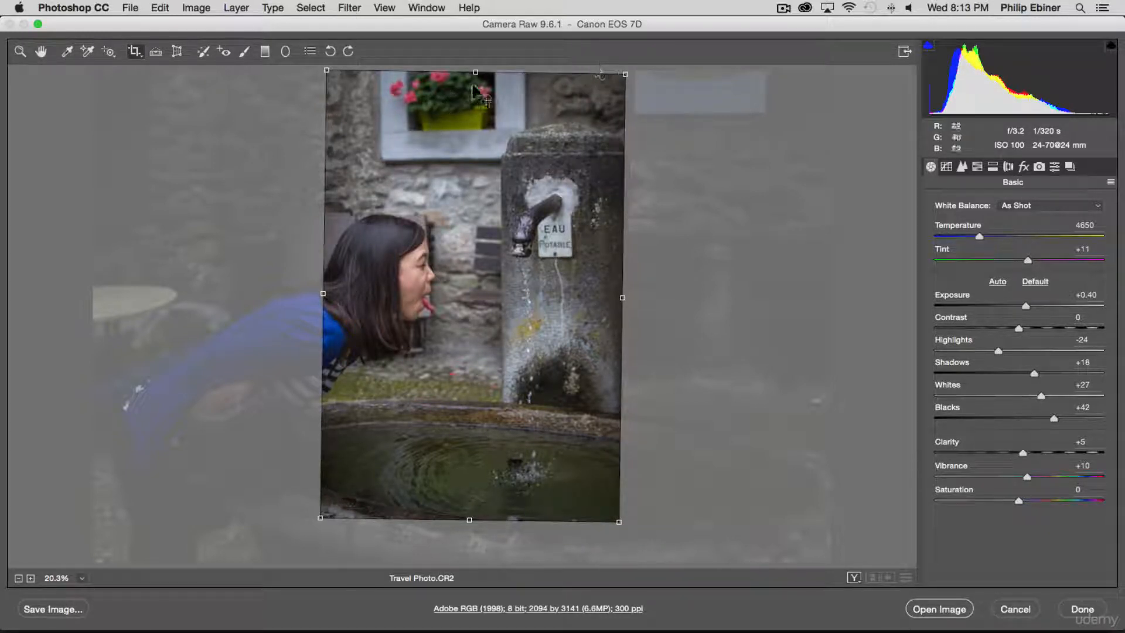
left_click_drag(640, 71, 646, 70)
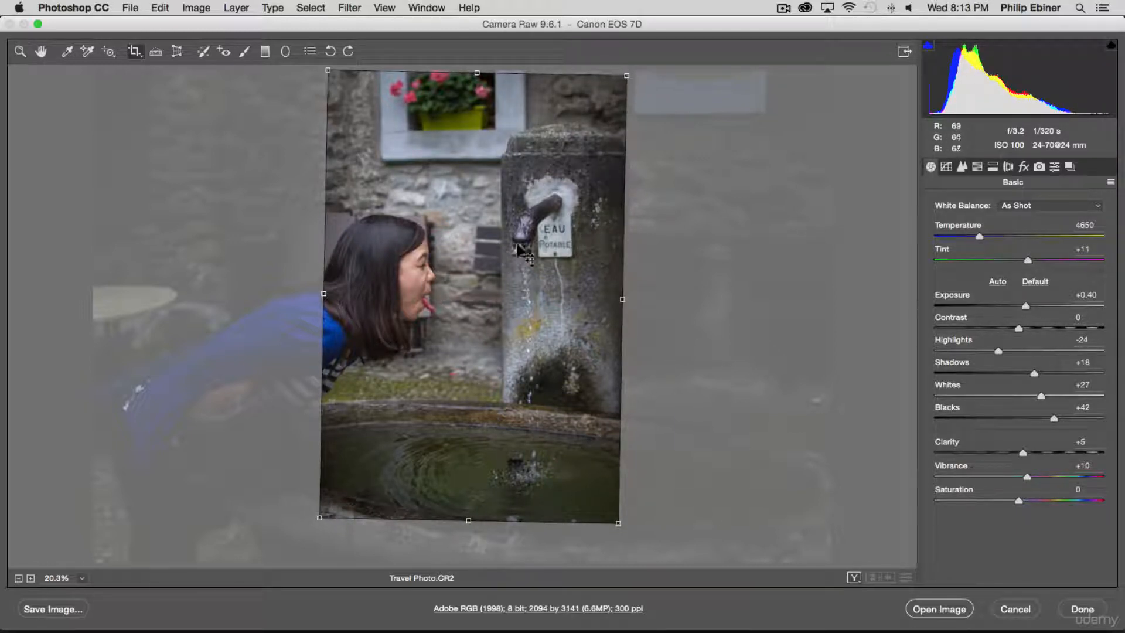
left_click_drag(643, 71, 638, 65)
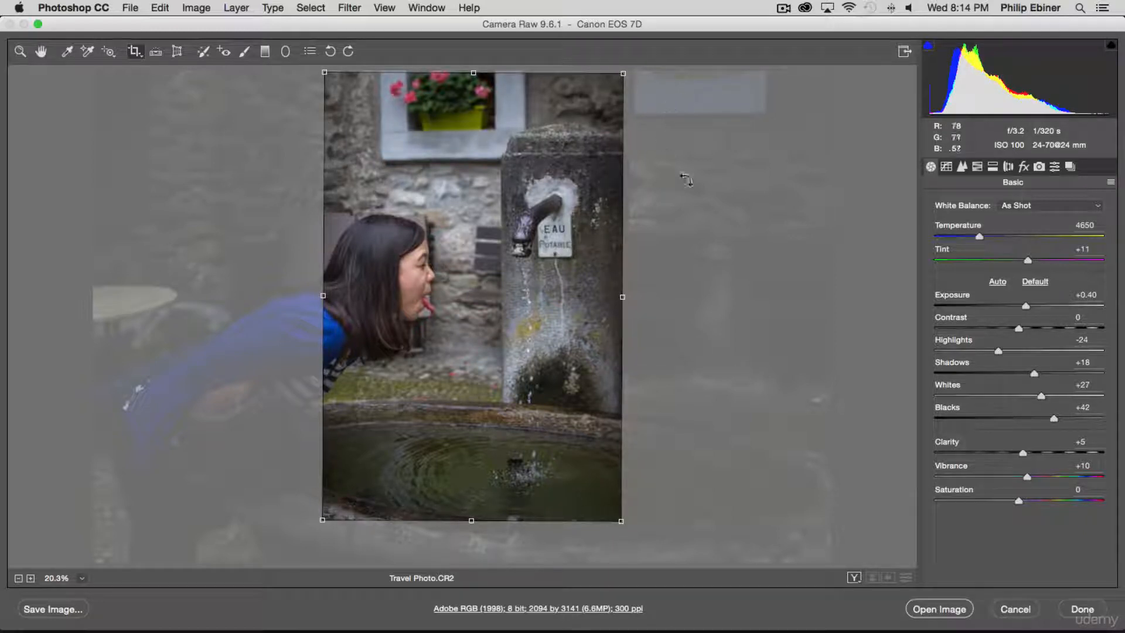
key("Return")
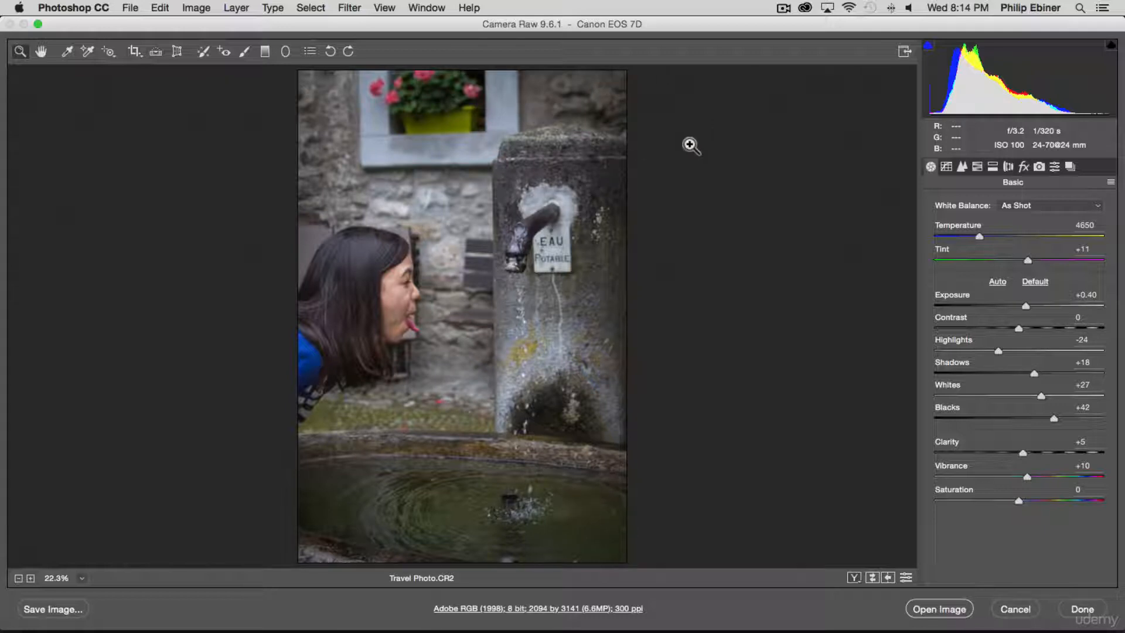
Step: Enlarge the portrait crop to about 2297 by 3445 pixels, fine-tune its position and rotation, and apply it
left_click(134, 51)
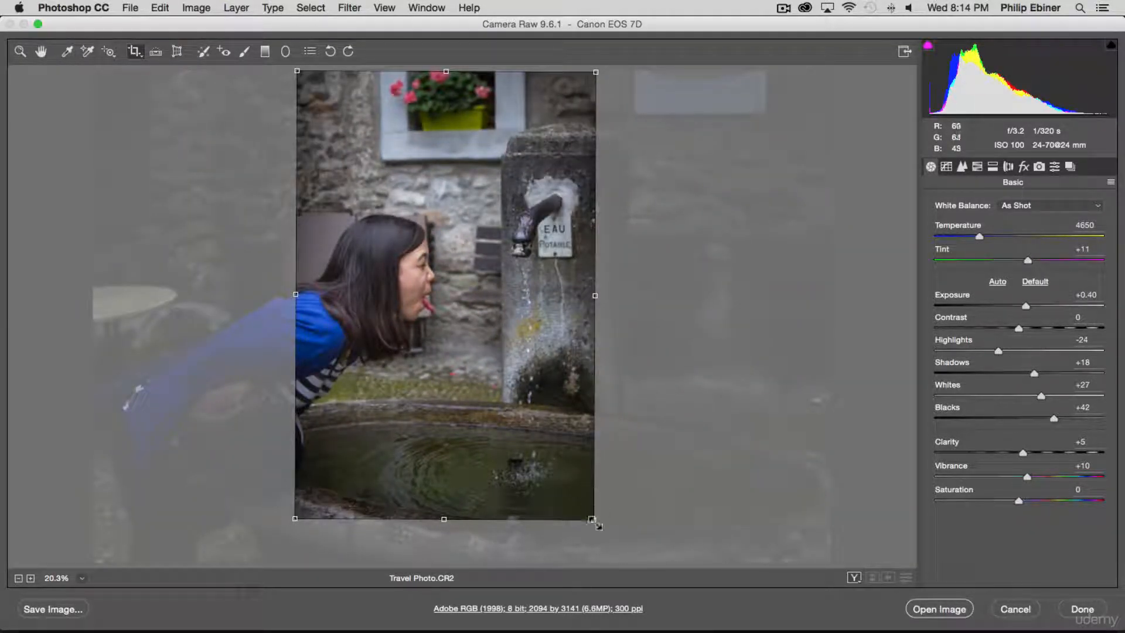
left_click_drag(594, 521, 674, 584)
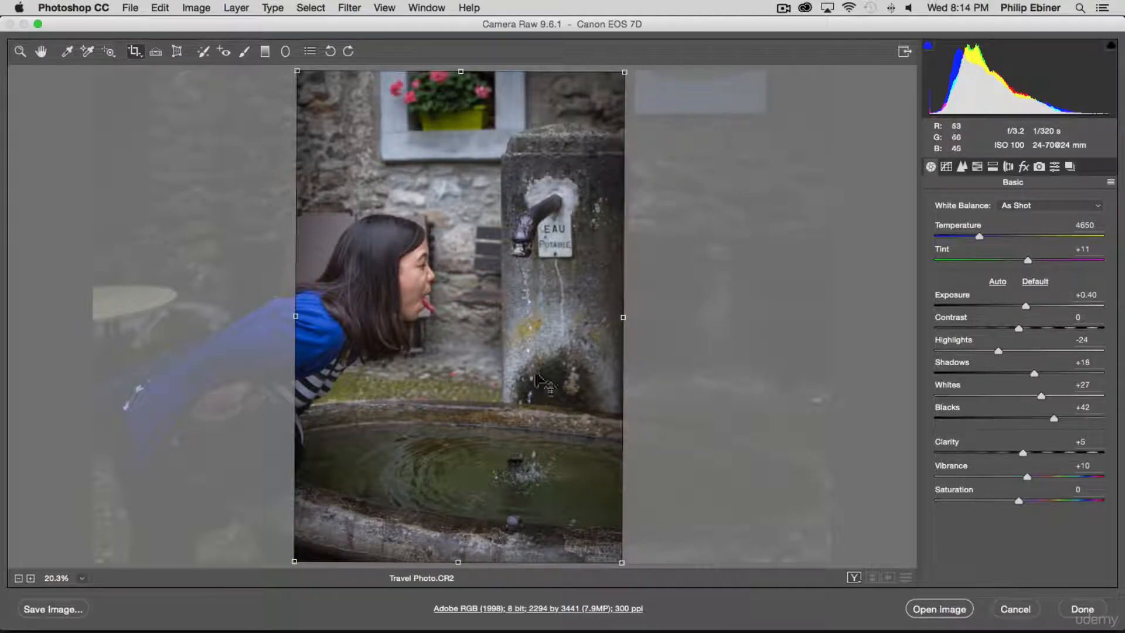
left_click_drag(393, 341, 384, 341)
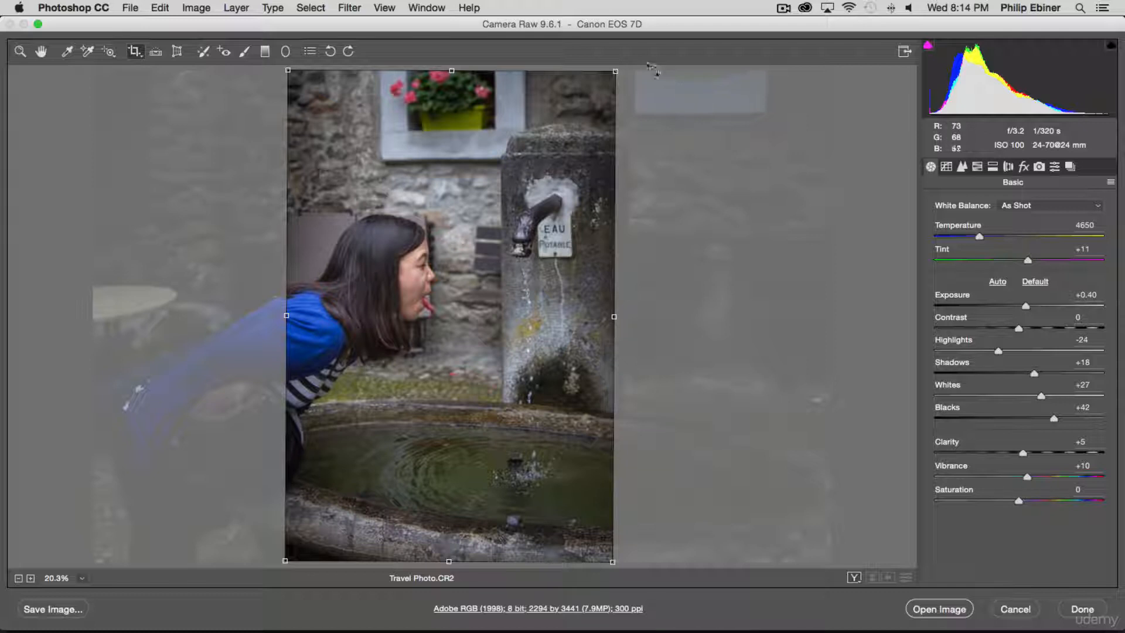
left_click_drag(653, 70, 652, 69)
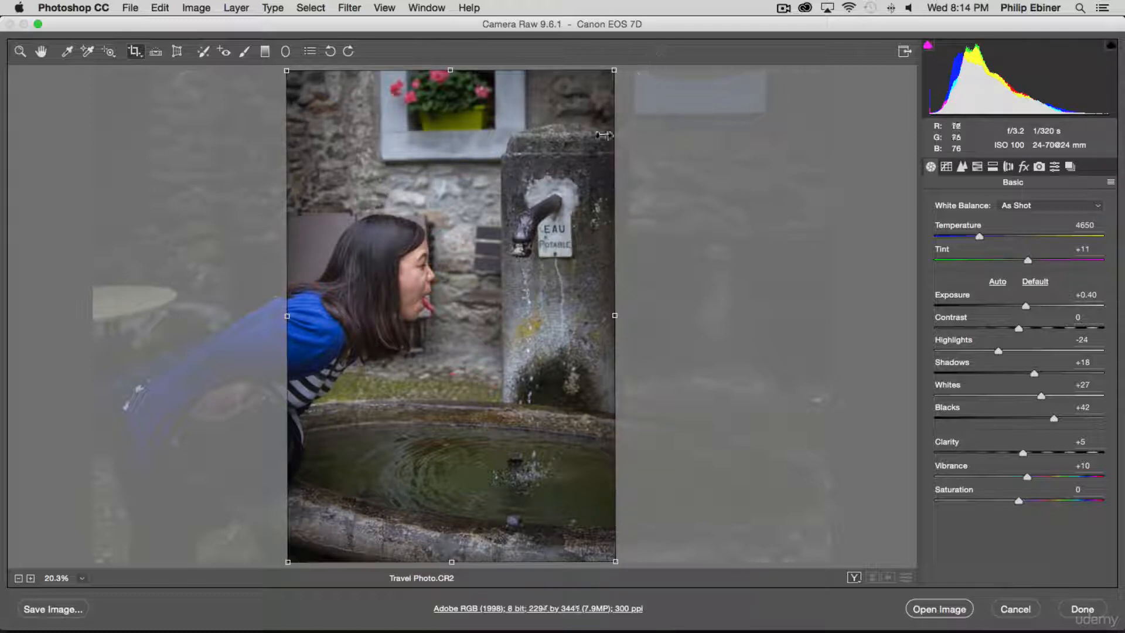
left_click_drag(532, 254, 536, 254)
key("Return")
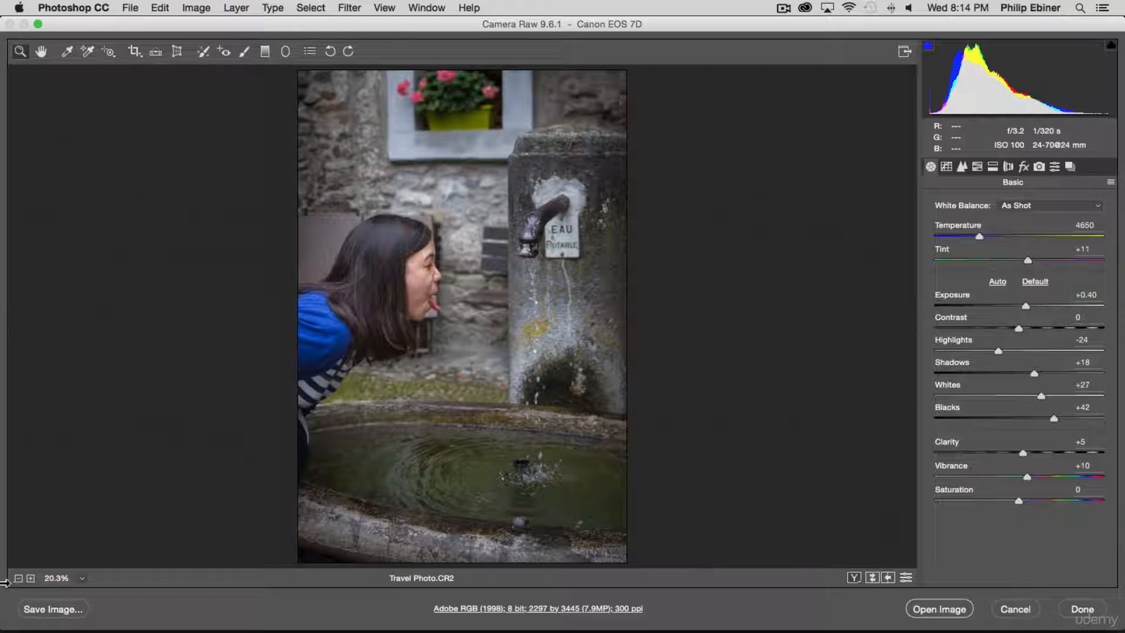
Step: Save the photo as a JPEG to the Desktop with file size limited to 2000 K and resize width set to 1500 pixels
left_click(62, 610)
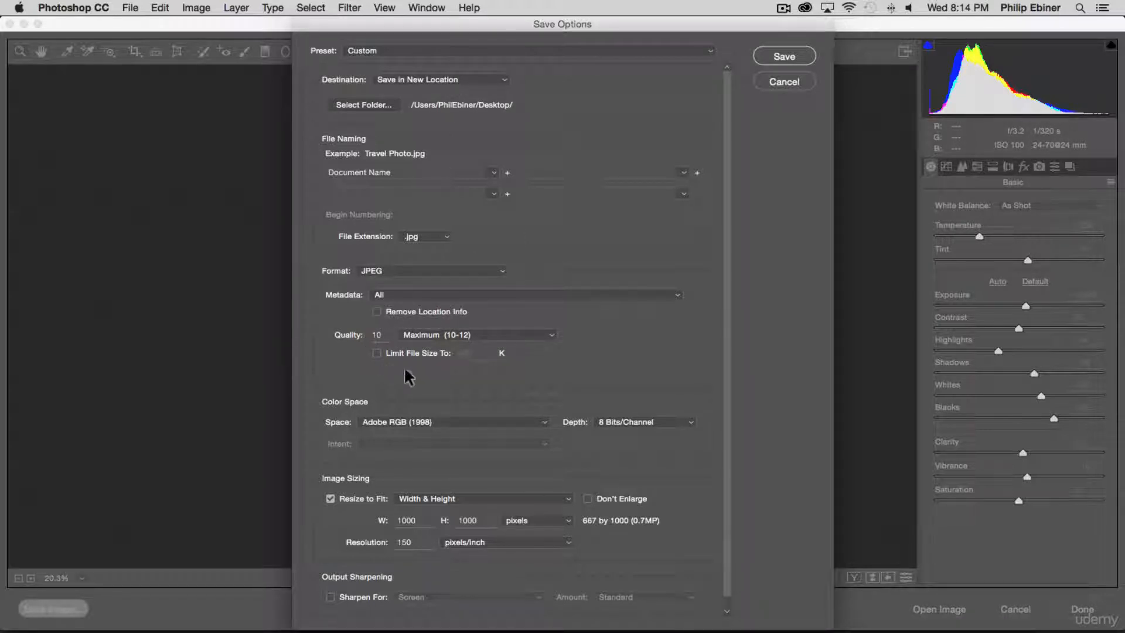
left_click(375, 353)
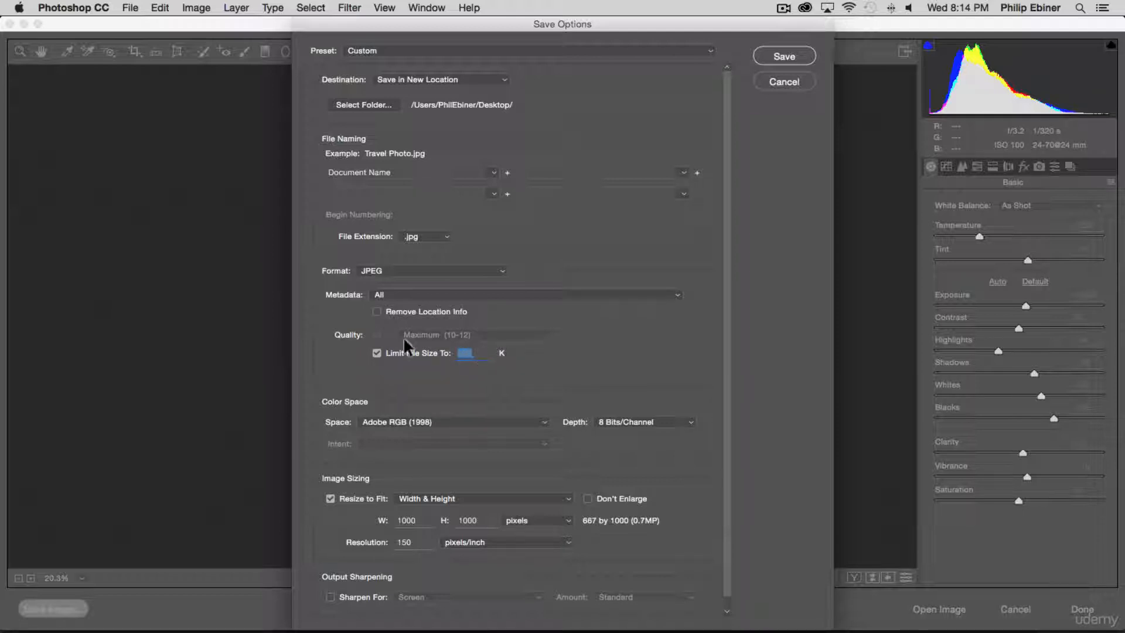
type("2020")
left_click_drag(429, 519, 342, 502)
type("1500")
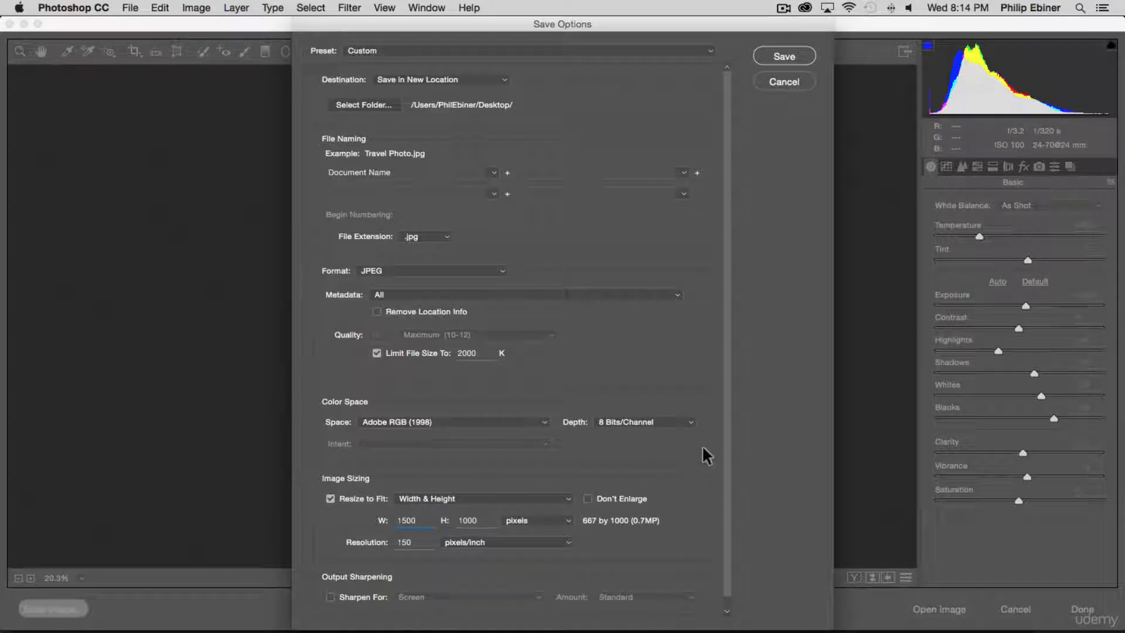
scroll(706, 455, "down", 1)
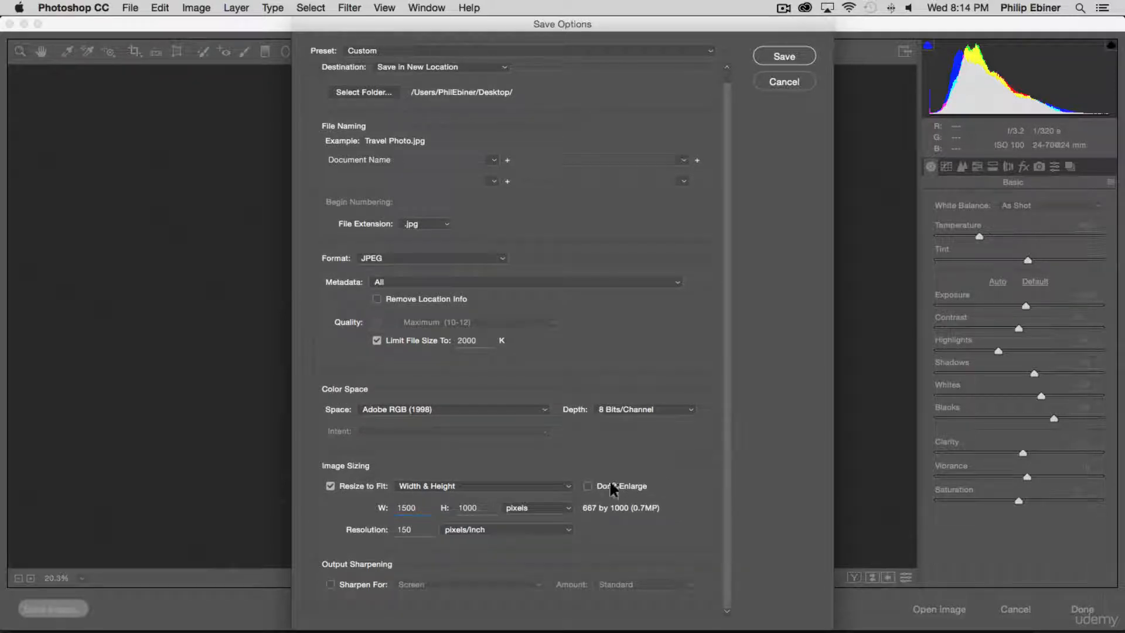
scroll(650, 546, "up", 1)
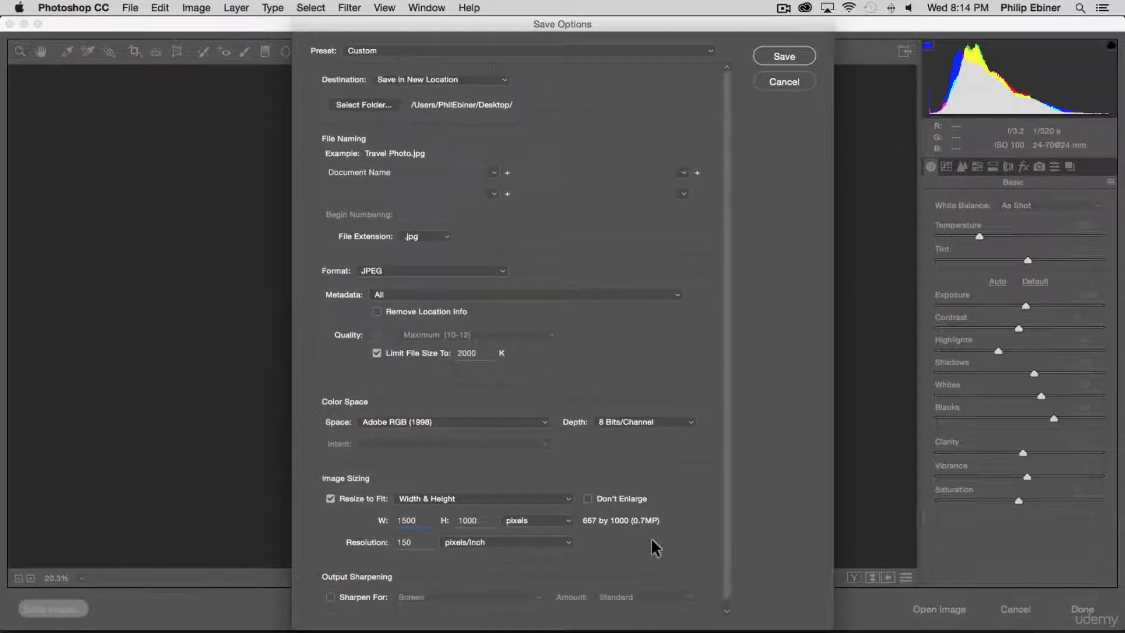
left_click(791, 55)
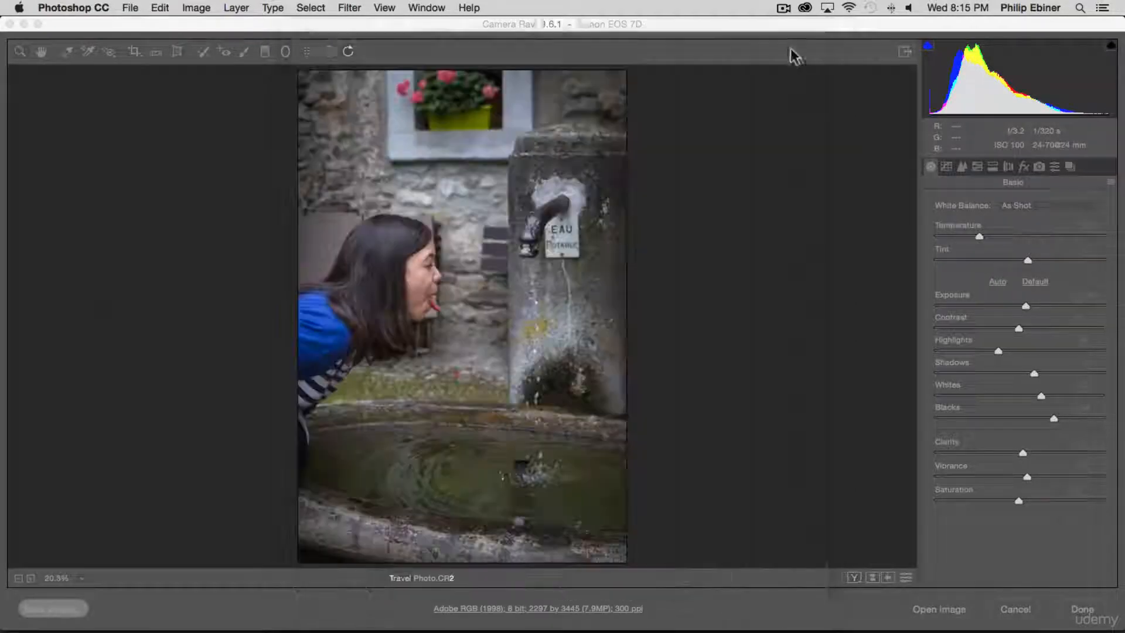
Step: Switch to Finder, open Travel Photo.jpg from the Desktop in a new window, and move its preview clear of the screen edge
key("super+Tab")
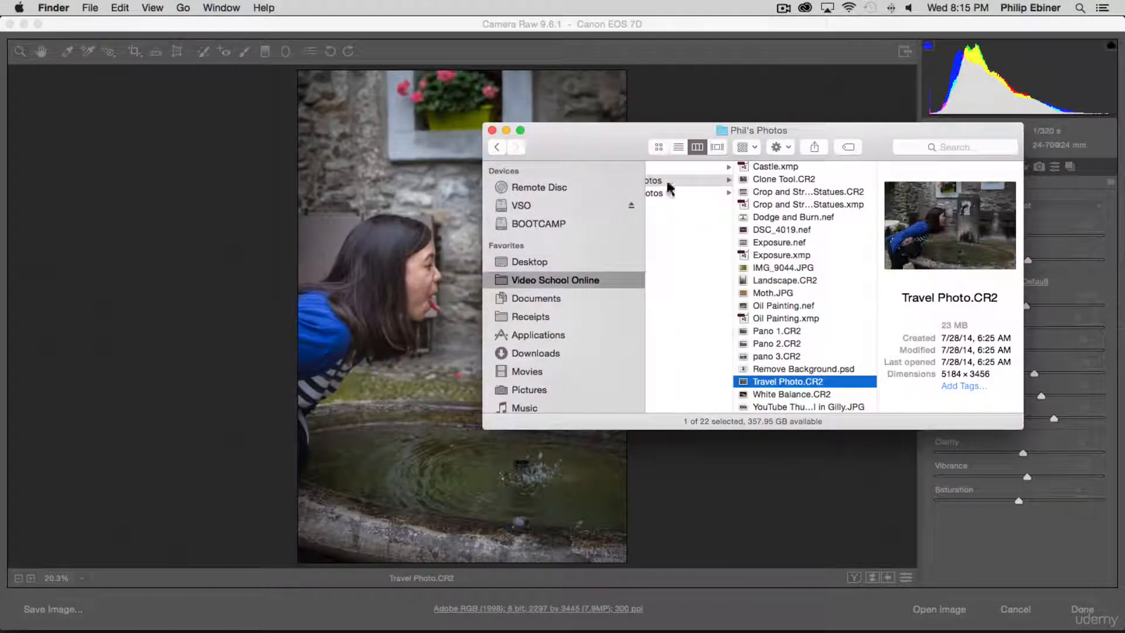
key("super+n")
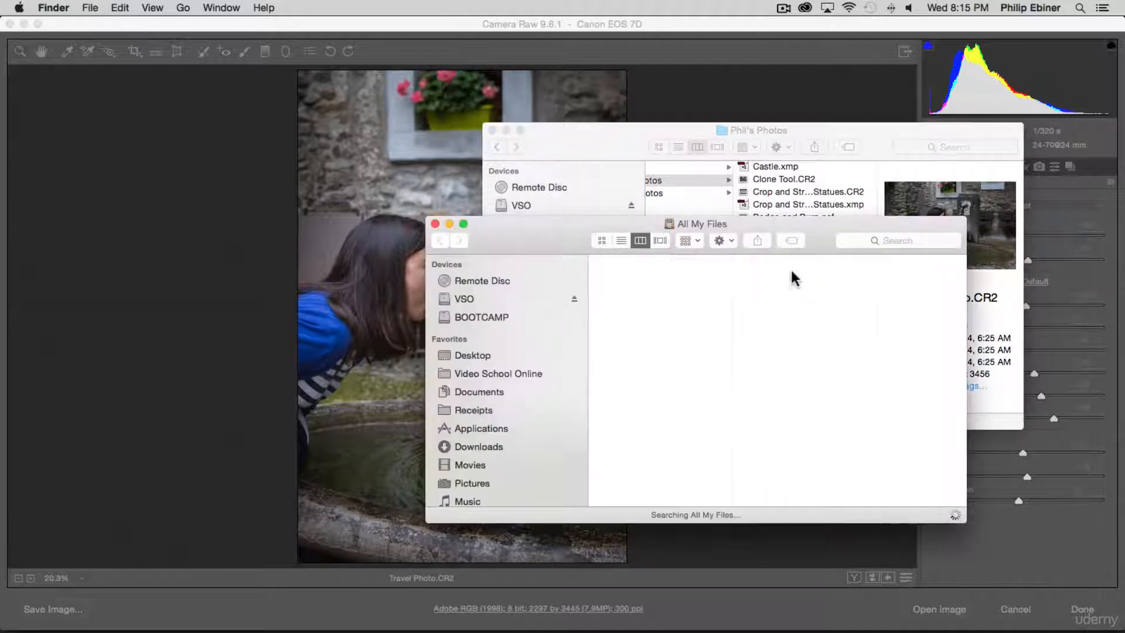
left_click(467, 354)
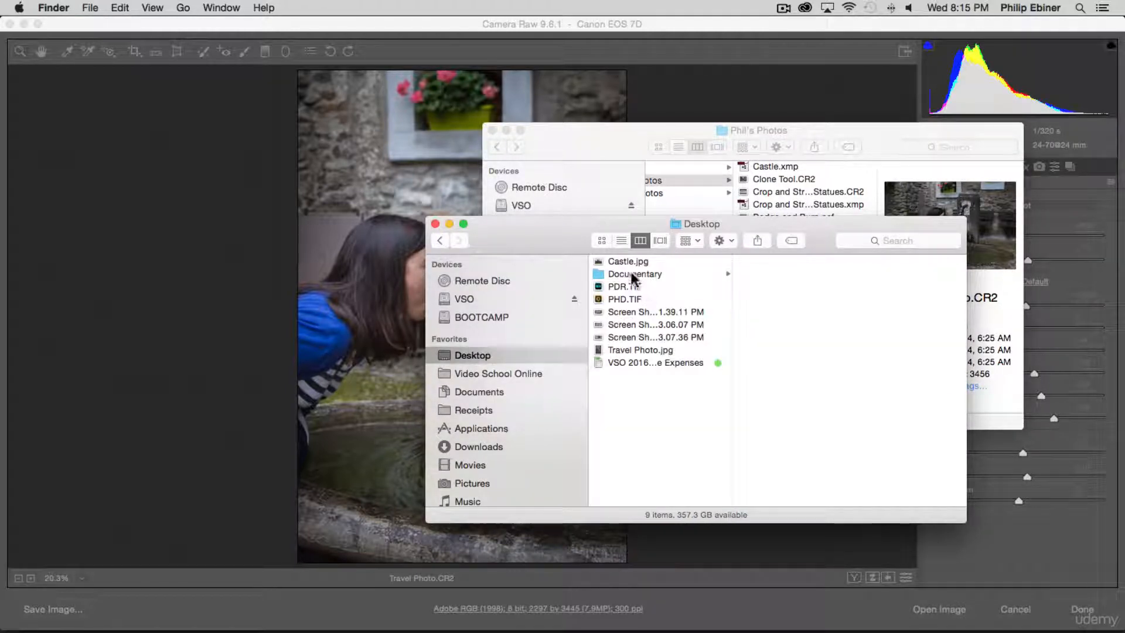
double_click(636, 350)
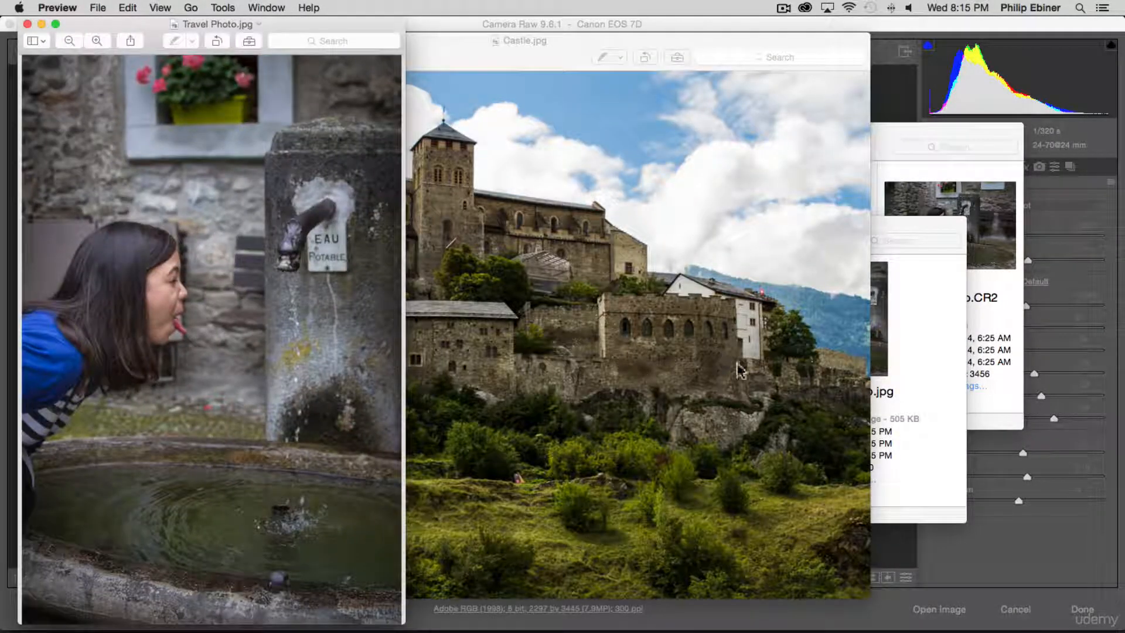
left_click_drag(266, 18, 597, 6)
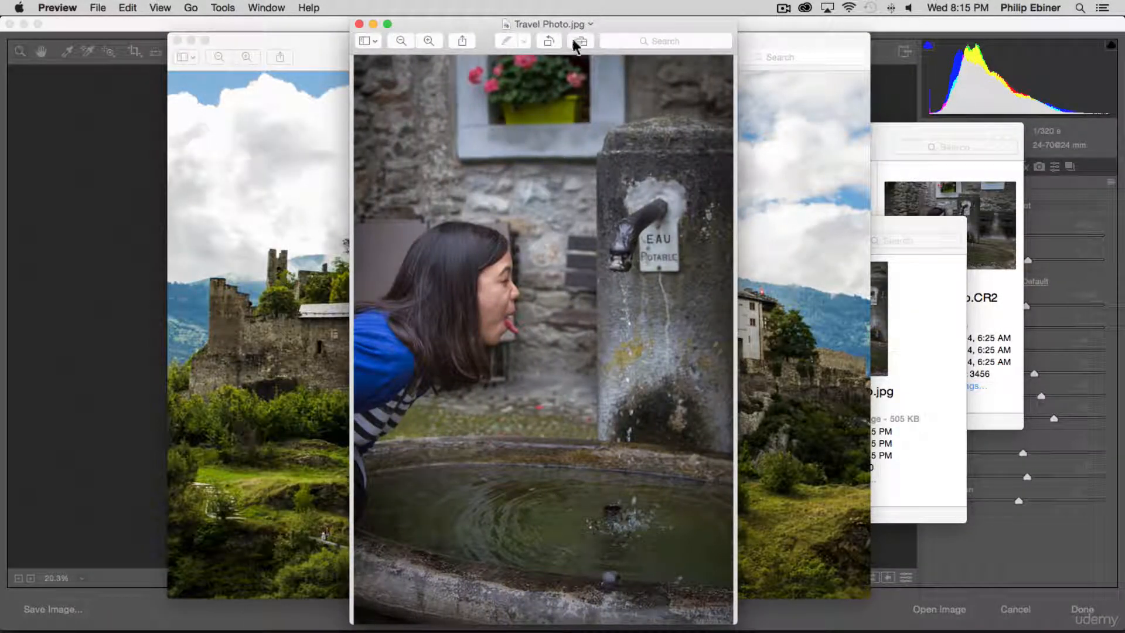